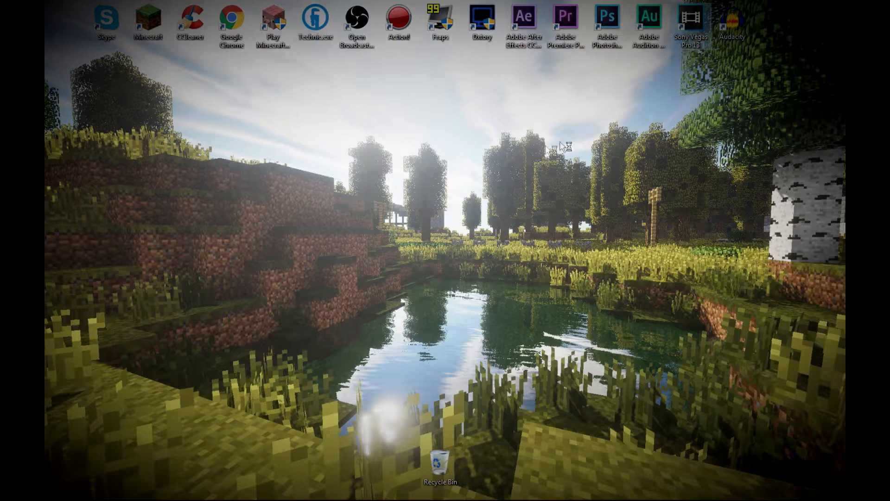
pyautogui.moveTo(384, 499)
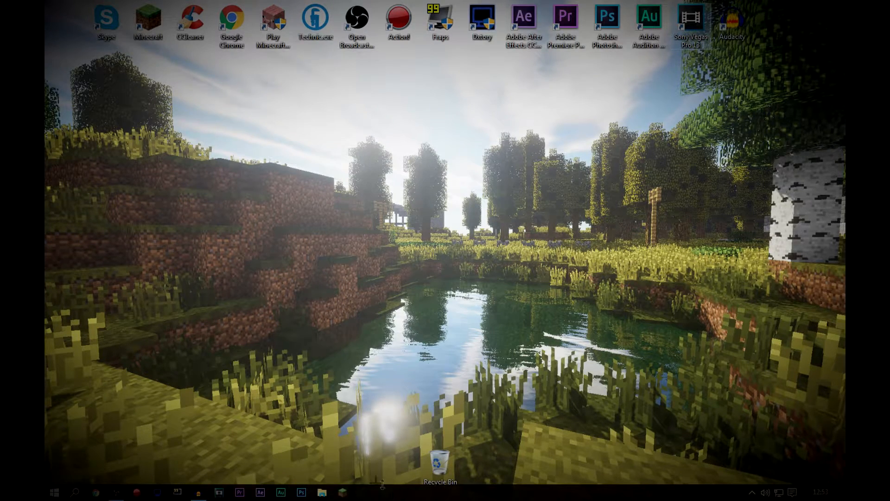
pyautogui.click(158, 492)
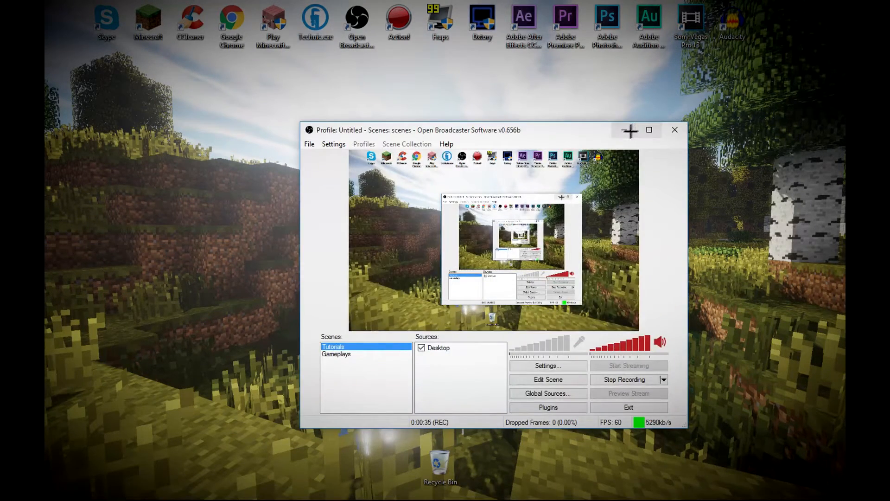
pyautogui.click(632, 130)
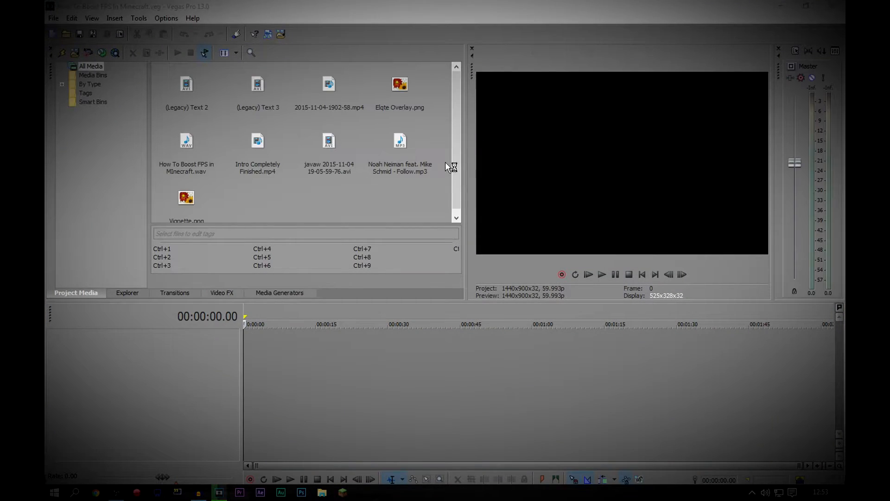
# - Create a new project with the YouTube template settings
pyautogui.click(55, 19)
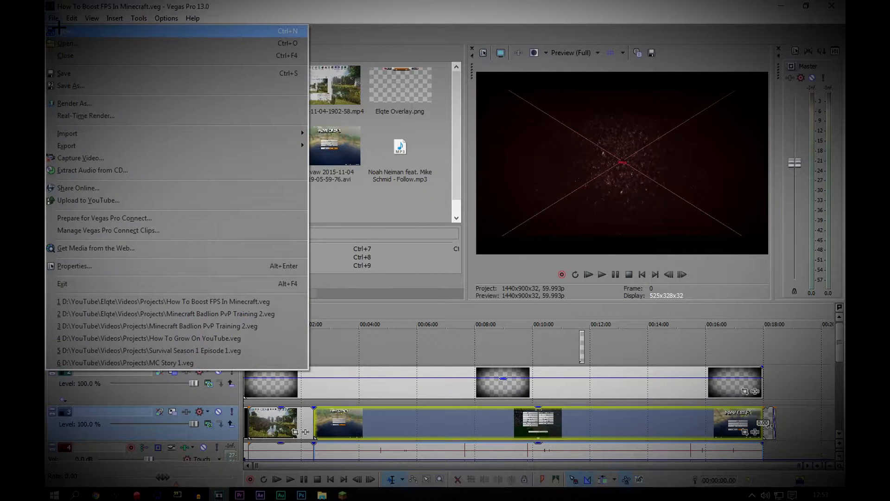
pyautogui.click(65, 31)
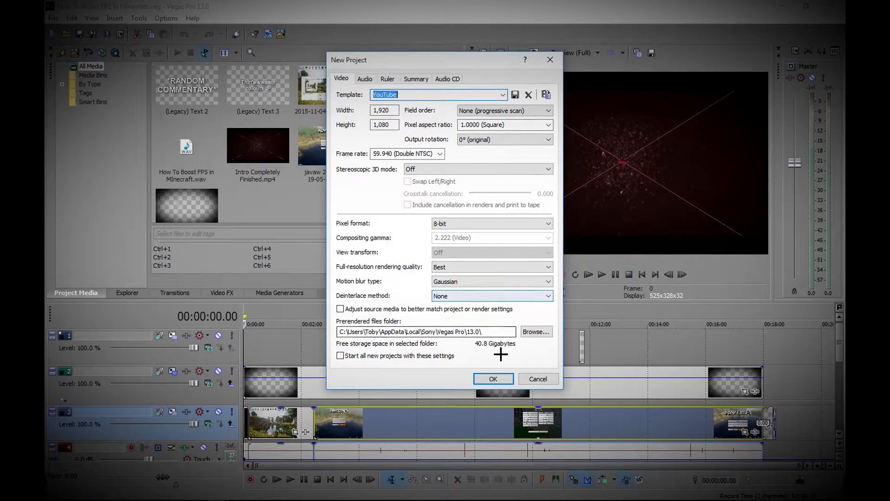
pyautogui.click(488, 379)
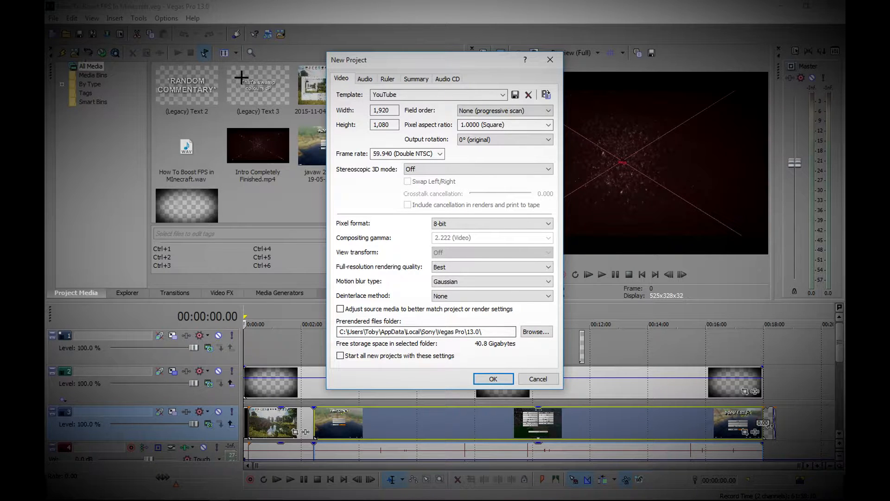
pyautogui.click(491, 378)
# - Bring up the settings for another new project and review the YouTube template's width and height values
pyautogui.click(54, 18)
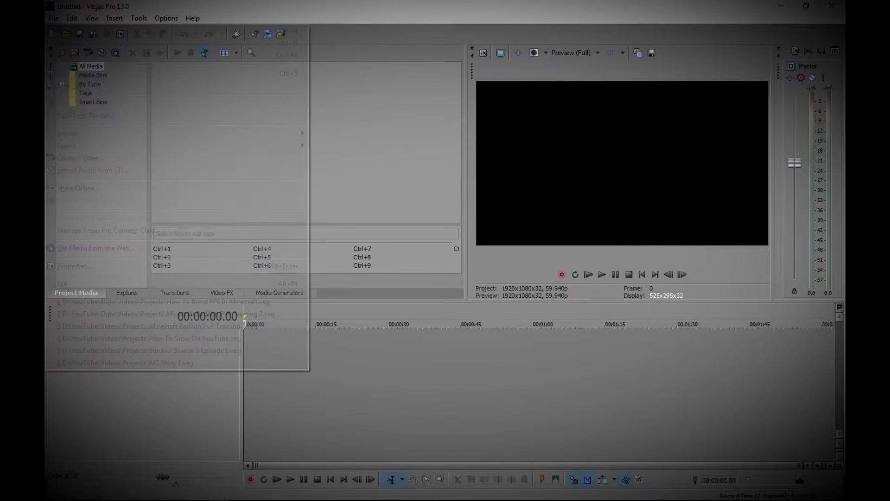
pyautogui.click(59, 29)
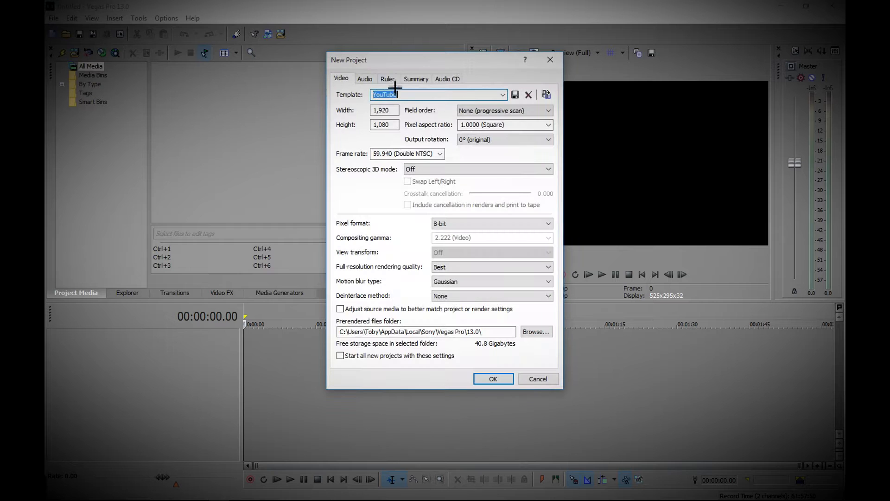
pyautogui.click(387, 109)
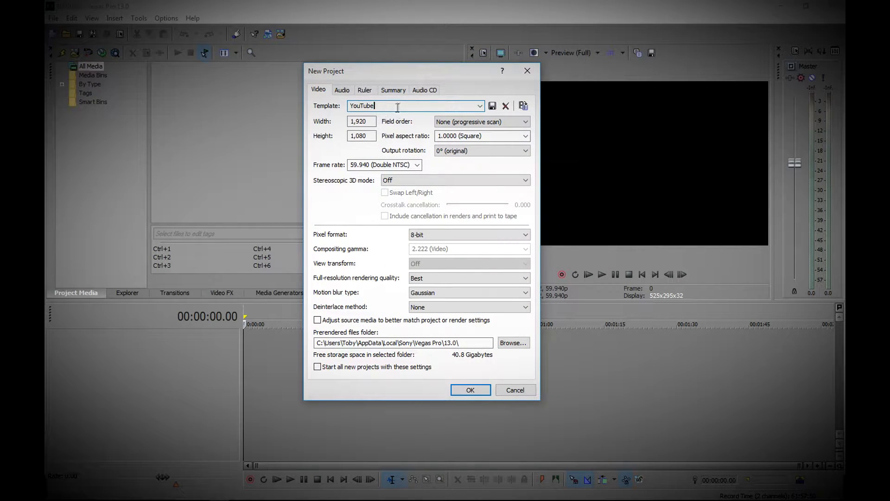
pyautogui.moveTo(370, 123)
pyautogui.mouseDown()
pyautogui.moveTo(349, 117)
pyautogui.moveTo(378, 123)
pyautogui.mouseUp()
pyautogui.click(371, 136)
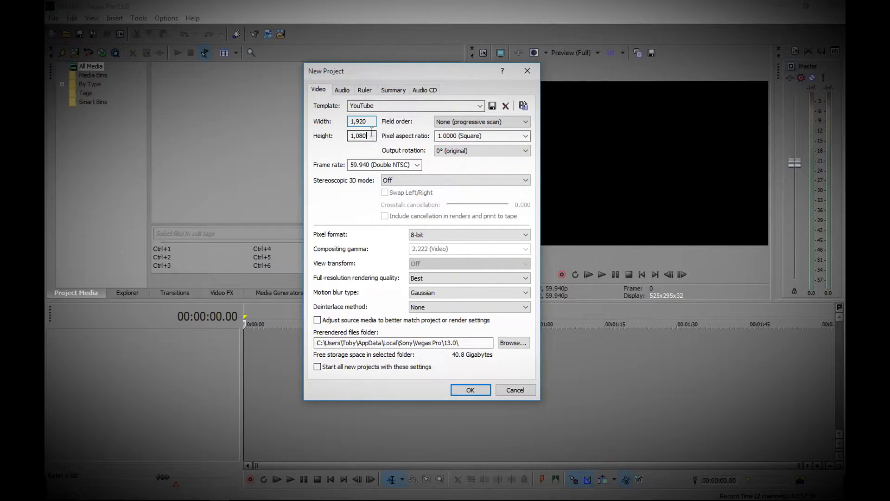
# - Set the field order to None (progressive scan) and the pixel aspect ratio to 1.0000 (Square)
pyautogui.click(480, 122)
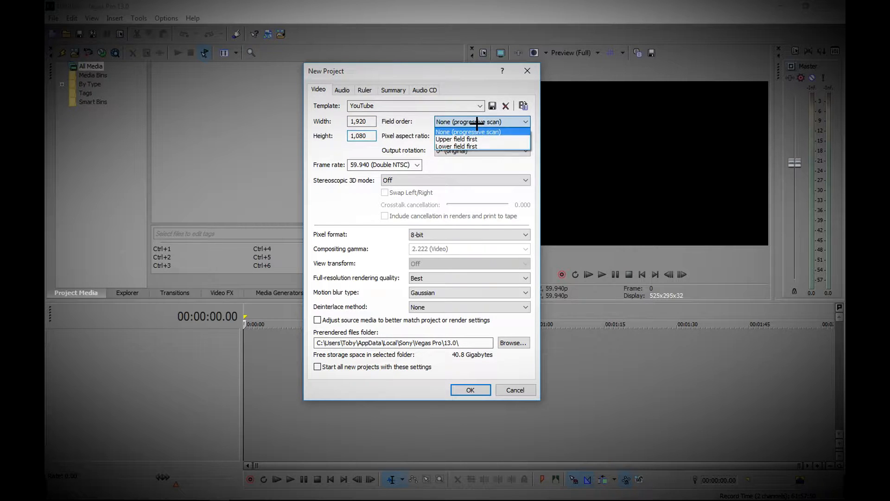
pyautogui.click(478, 132)
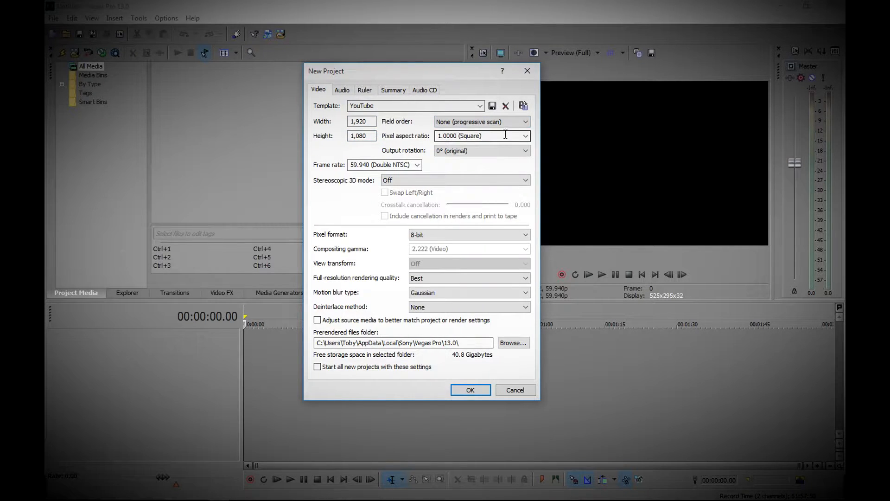
pyautogui.click(526, 135)
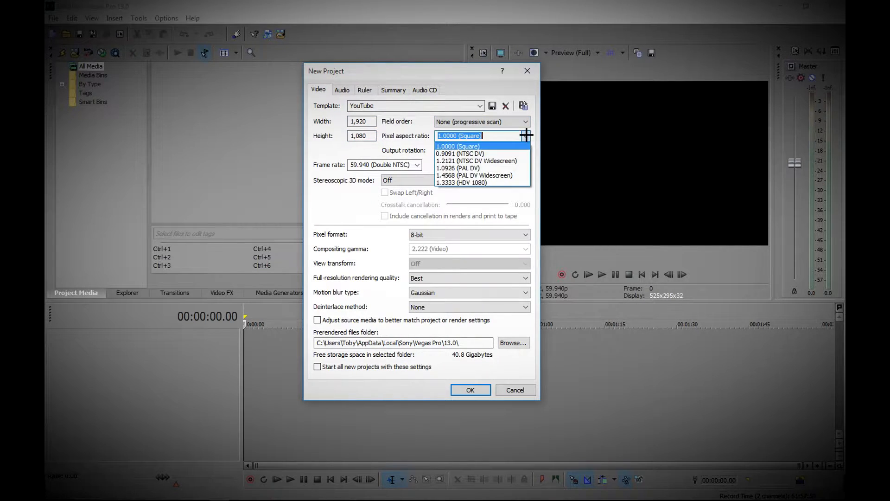
pyautogui.click(499, 146)
# - Keep the output rotation at 0° (original) and set the frame rate to 59.940 (Double NTSC)
pyautogui.click(521, 151)
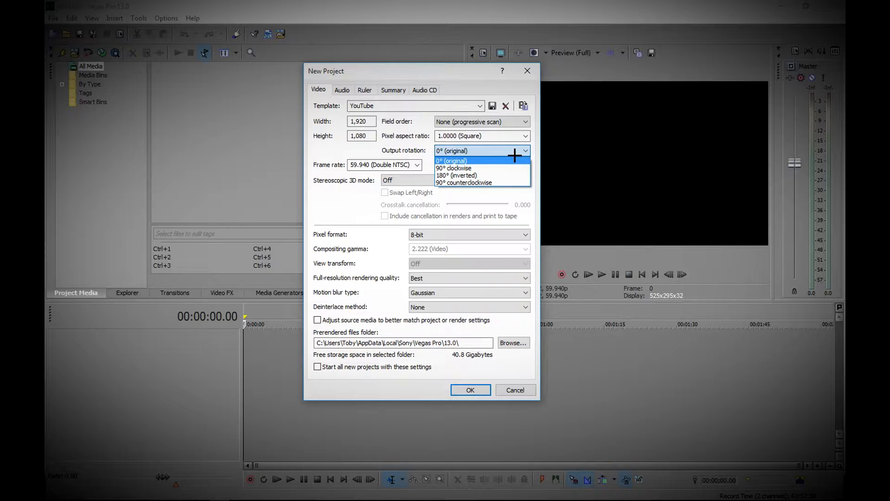
pyautogui.click(514, 155)
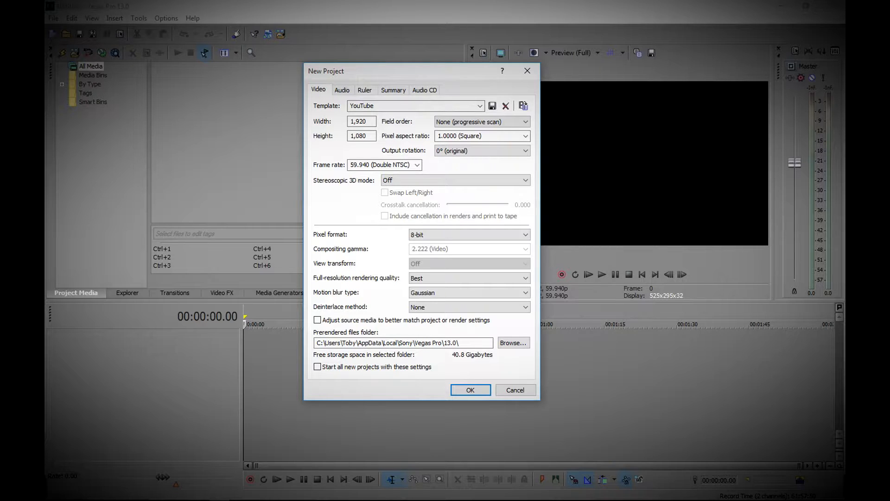
pyautogui.click(416, 165)
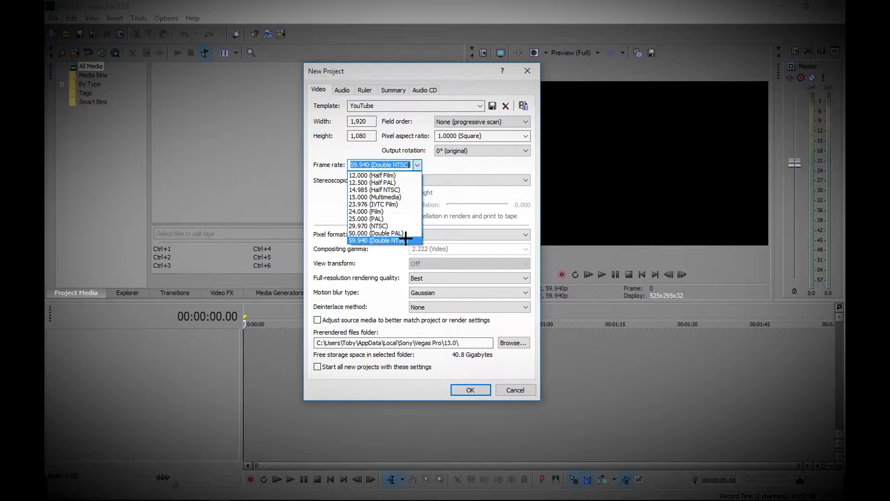
pyautogui.click(396, 239)
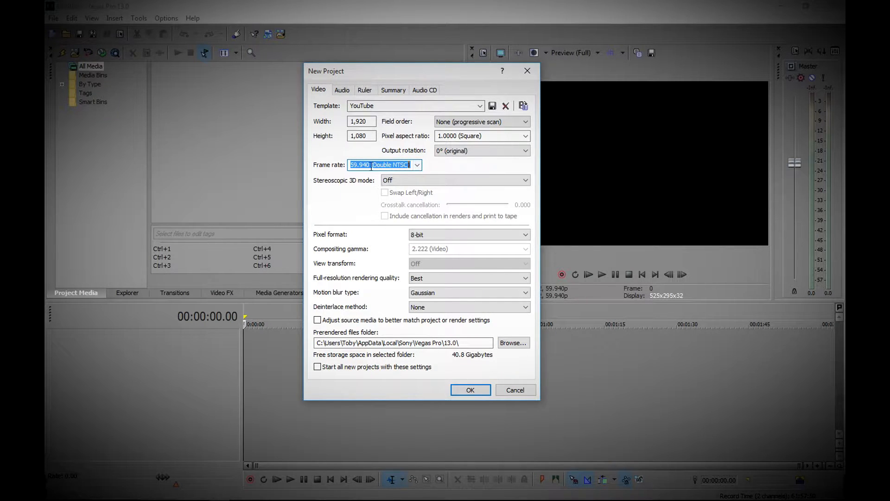
# - Check the project's width and height values and its stereoscopic 3D mode setting
pyautogui.moveTo(366, 122); pyautogui.dragTo(349, 123)
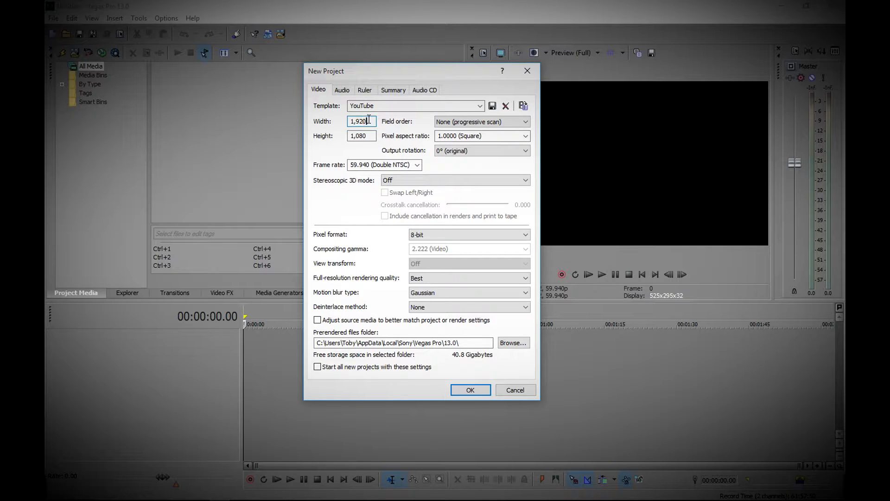
pyautogui.moveTo(374, 139); pyautogui.dragTo(331, 144)
pyautogui.click(441, 236)
pyautogui.click(439, 183)
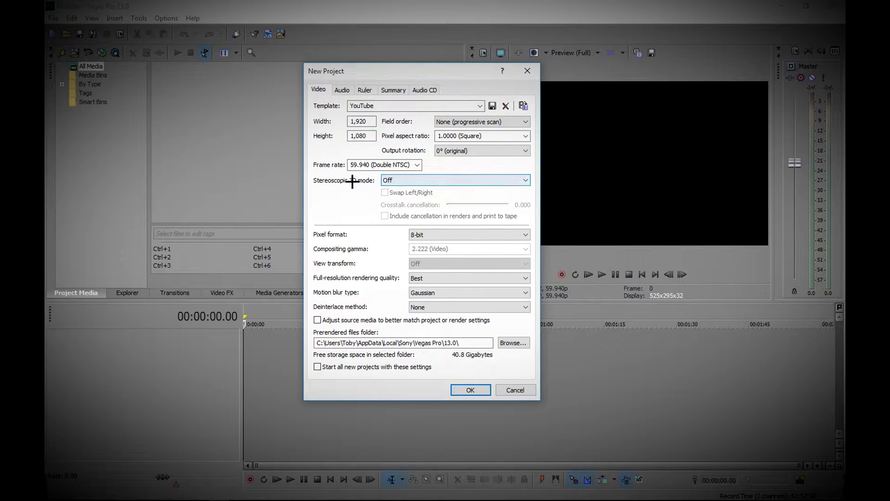
pyautogui.click(387, 182)
pyautogui.click(441, 180)
# - Try the 32-bit floating point pixel formats, video levels and full range, and set the pixel format to 8-bit
pyautogui.click(440, 235)
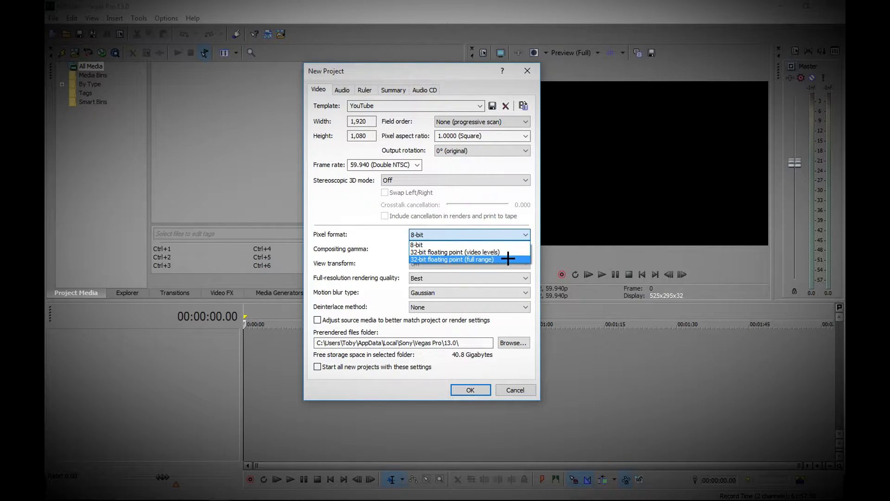
pyautogui.click(471, 246)
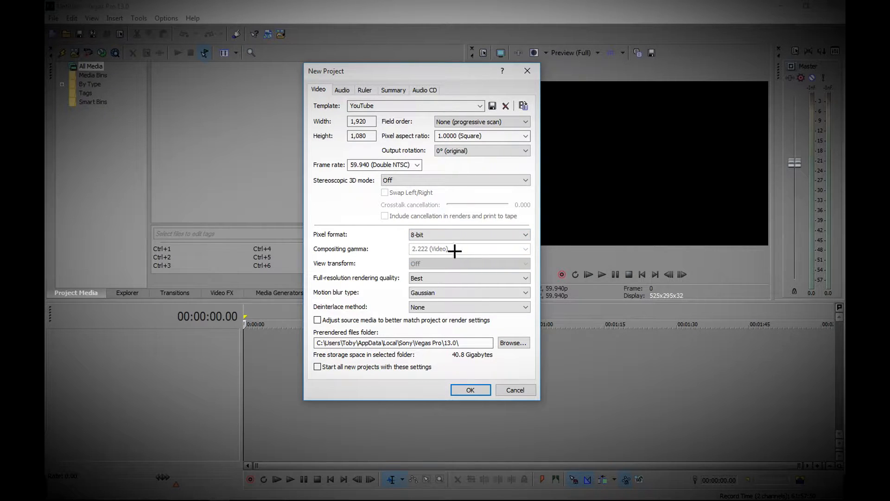
pyautogui.click(446, 234)
pyautogui.click(438, 252)
pyautogui.click(445, 235)
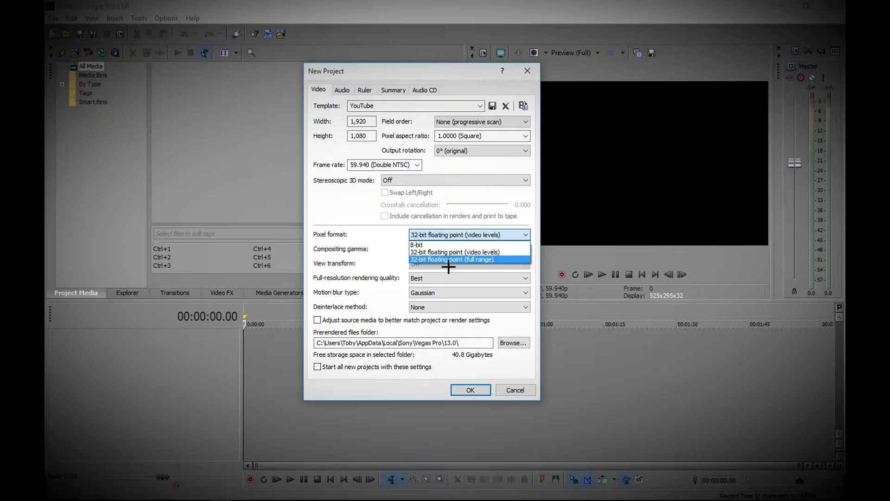
pyautogui.click(445, 259)
pyautogui.click(445, 235)
pyautogui.click(445, 244)
# - Set the full-resolution rendering quality to Best, glancing at the available motion blur types
pyautogui.click(423, 277)
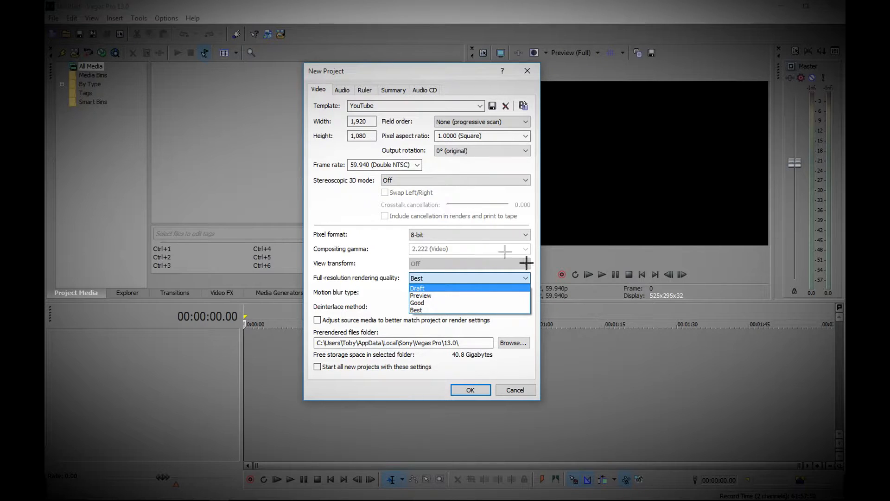
pyautogui.click(435, 311)
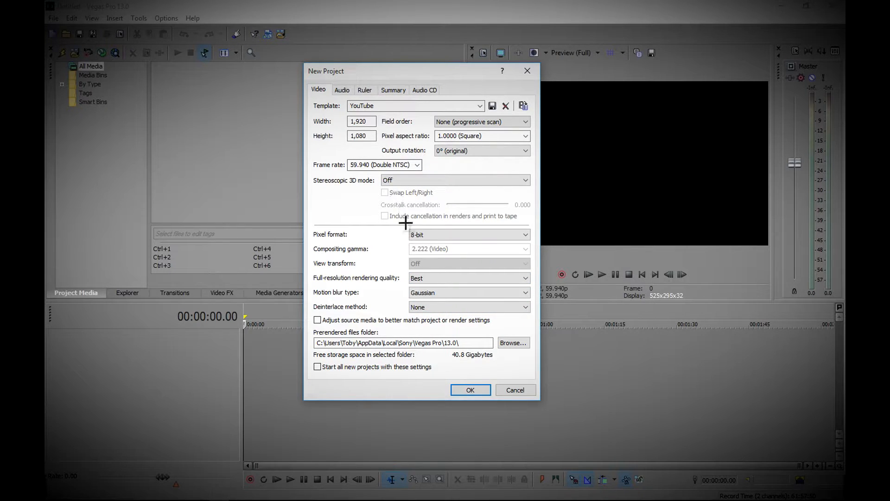
pyautogui.click(430, 275)
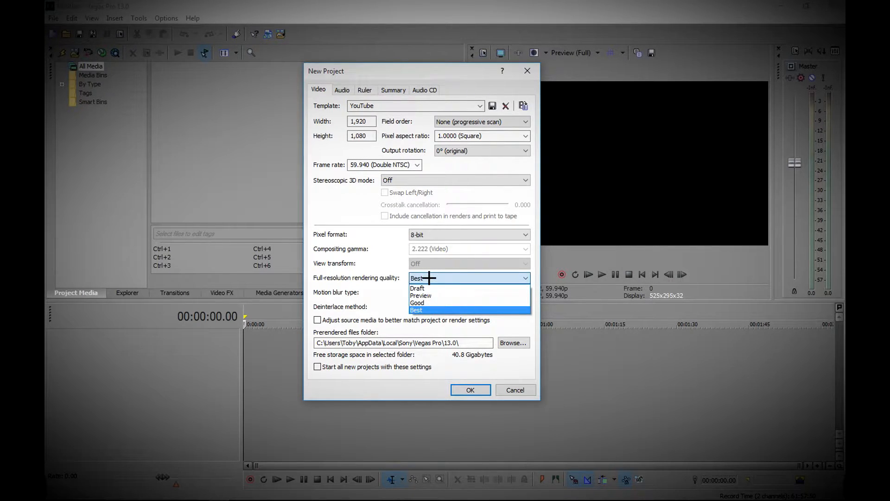
pyautogui.click(429, 277)
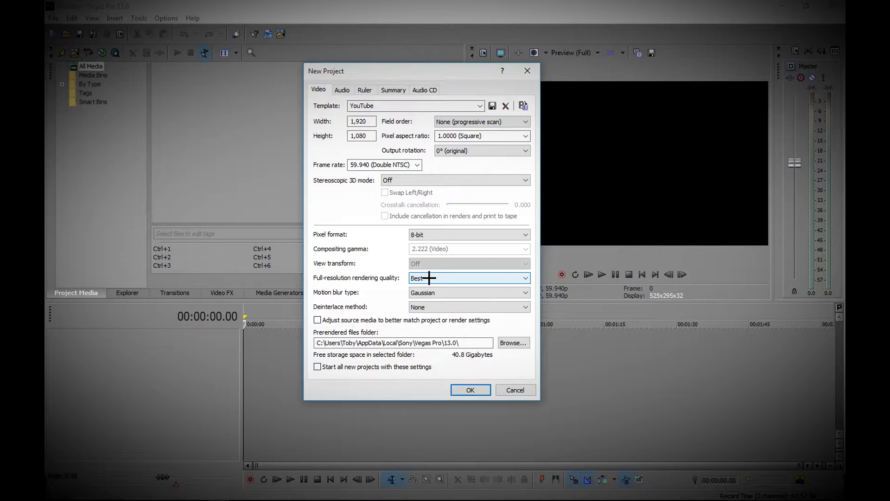
pyautogui.click(429, 278)
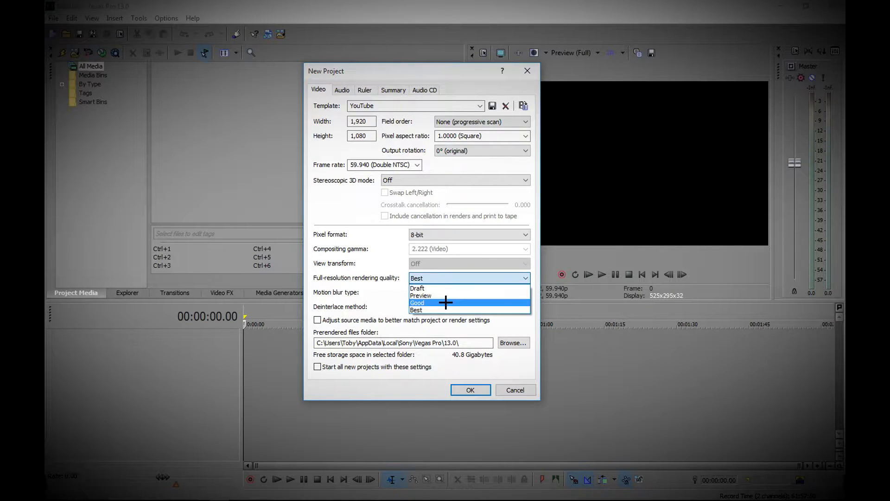
pyautogui.click(452, 277)
pyautogui.click(455, 293)
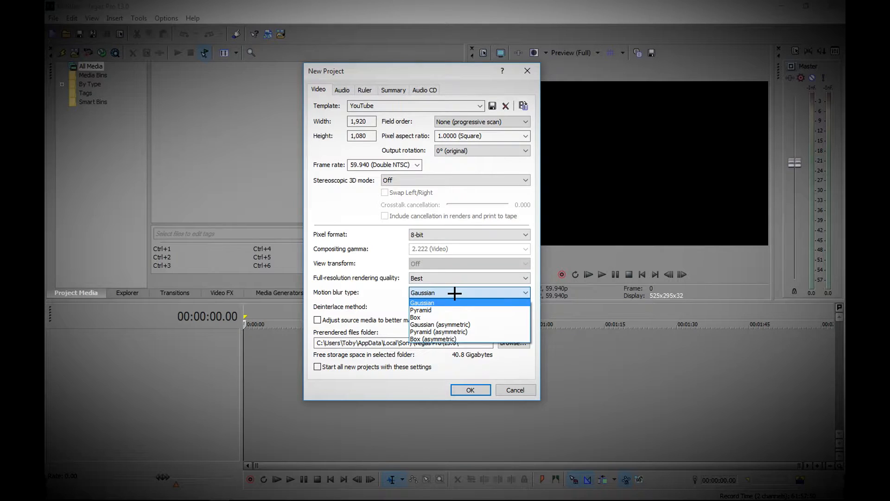
pyautogui.click(455, 293)
pyautogui.click(441, 278)
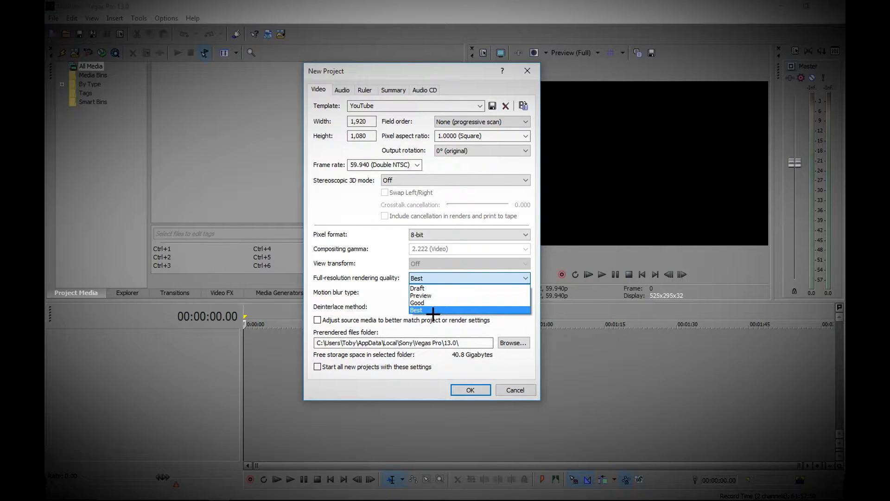
pyautogui.click(429, 310)
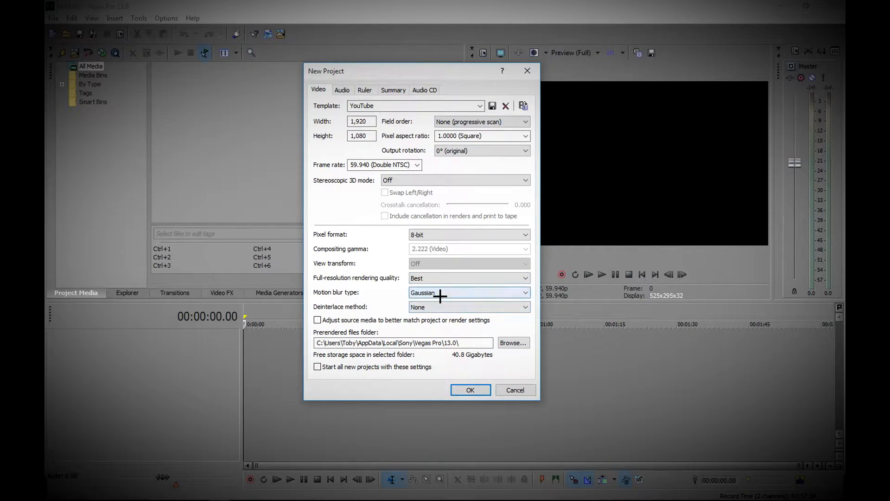
# - Review the motion blur types and deinterlace methods, keeping Gaussian and None
pyautogui.click(440, 294)
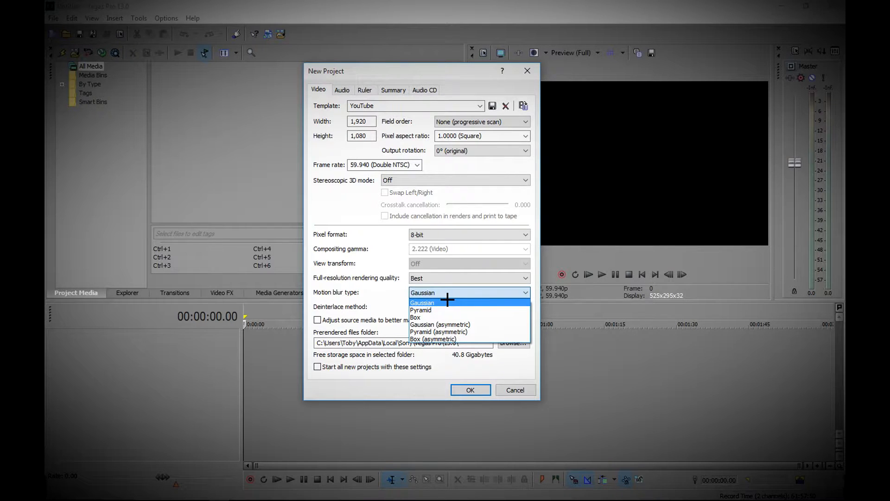
pyautogui.click(477, 292)
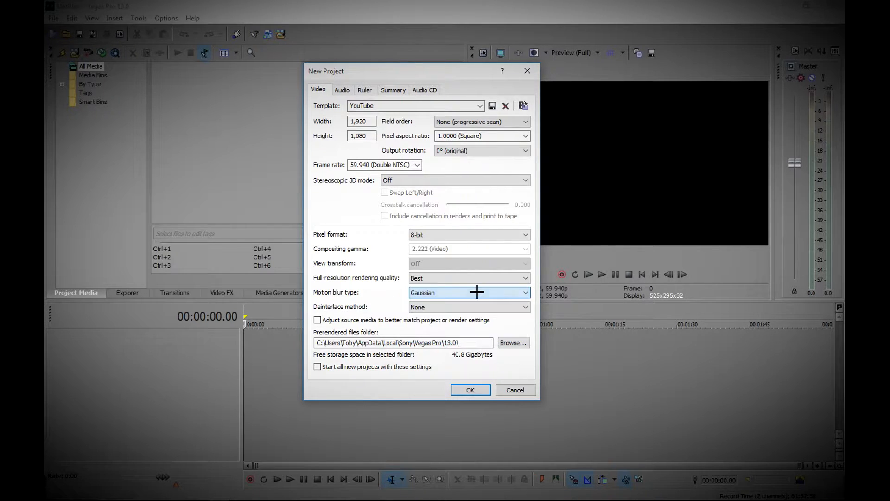
pyautogui.click(456, 306)
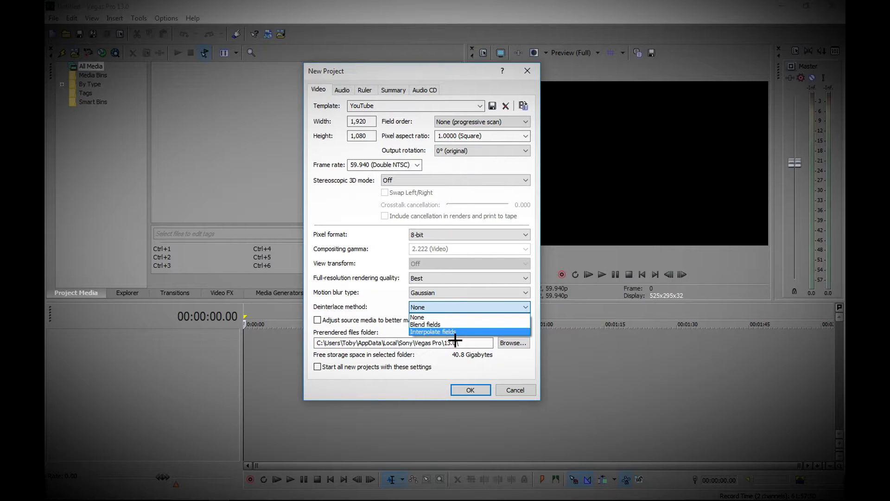
pyautogui.click(438, 307)
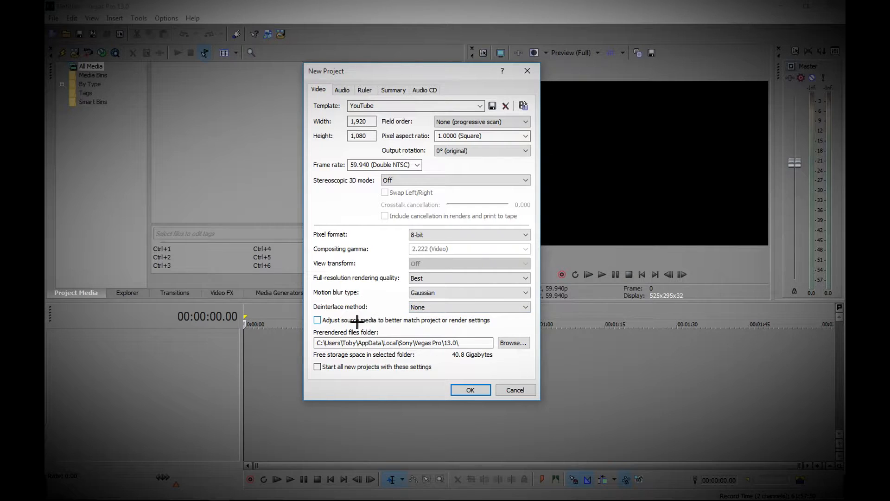
# - Check the folder choice for prerendered files and the YouTube template name
pyautogui.click(513, 343)
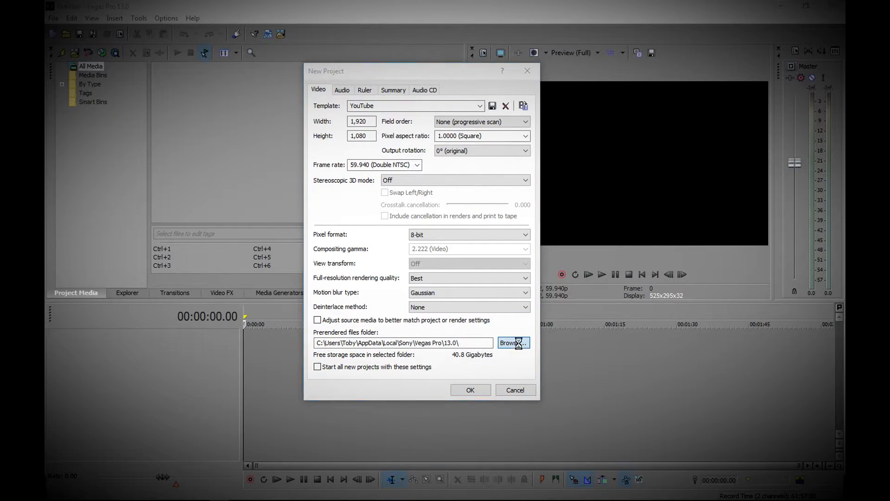
pyautogui.click(503, 330)
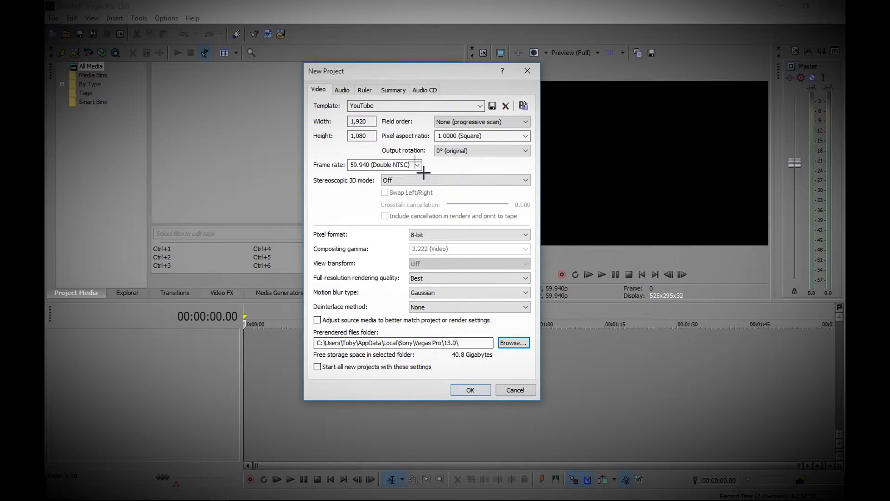
pyautogui.click(397, 110)
pyautogui.click(408, 106)
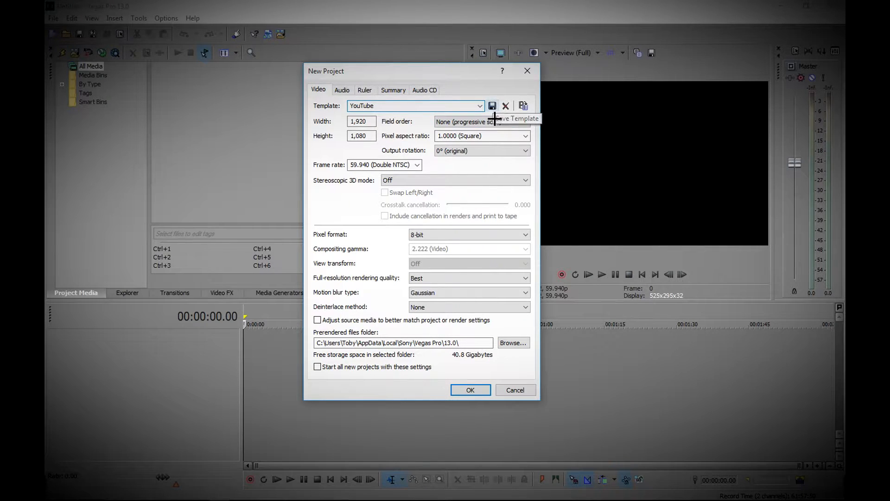
# - Review the project's audio settings, keeping Stereo, 48,000 Hz, 16-bit and Good resample and stretch quality
pyautogui.click(343, 91)
pyautogui.click(527, 136)
pyautogui.click(528, 136)
pyautogui.click(521, 110)
pyautogui.click(522, 109)
pyautogui.click(526, 151)
pyautogui.click(526, 151)
pyautogui.click(514, 168)
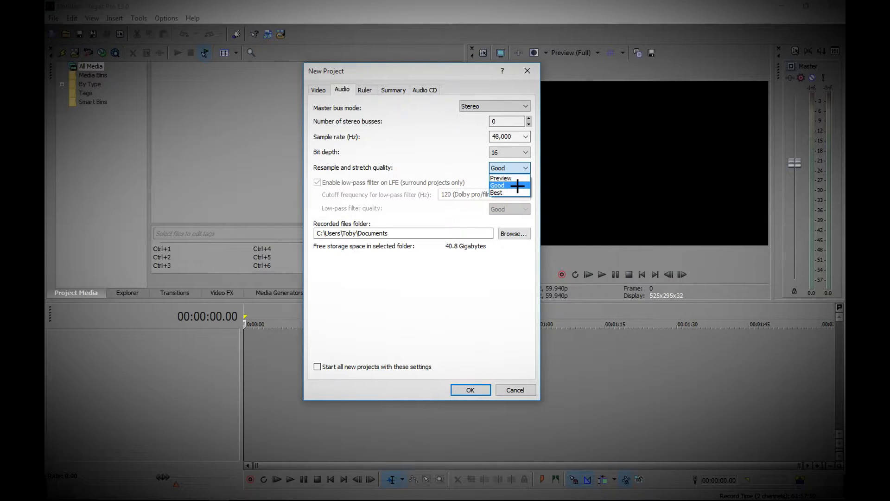
pyautogui.click(518, 186)
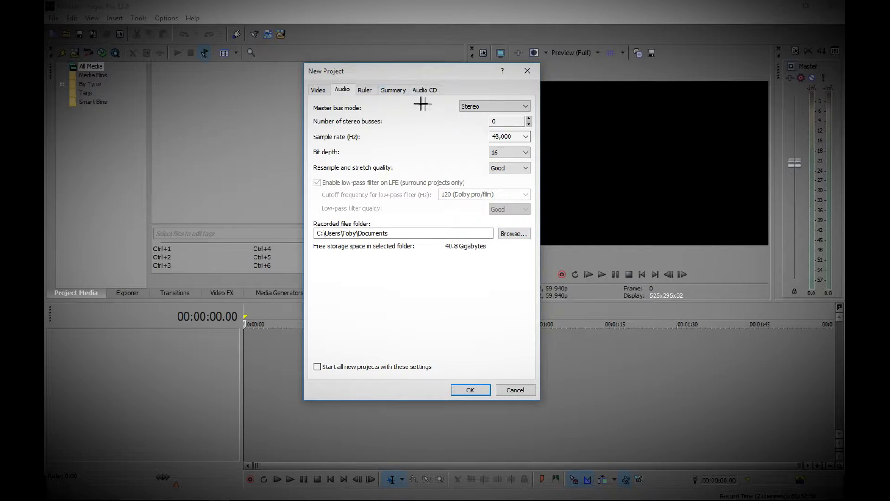
pyautogui.click(481, 105)
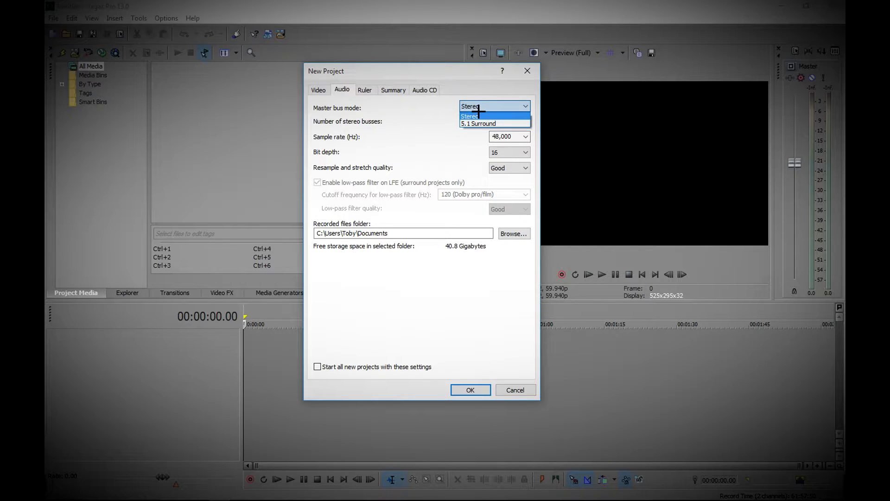
pyautogui.click(478, 112)
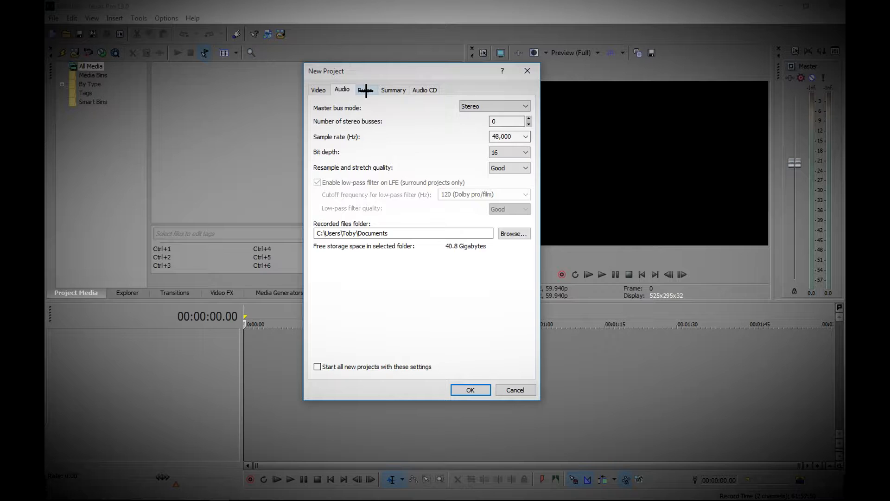
# - Glance through the ruler, summary and audio CD settings, return to the video settings and create the project
pyautogui.click(366, 91)
pyautogui.click(393, 90)
pyautogui.click(420, 89)
pyautogui.click(318, 90)
pyautogui.click(422, 89)
pyautogui.click(320, 87)
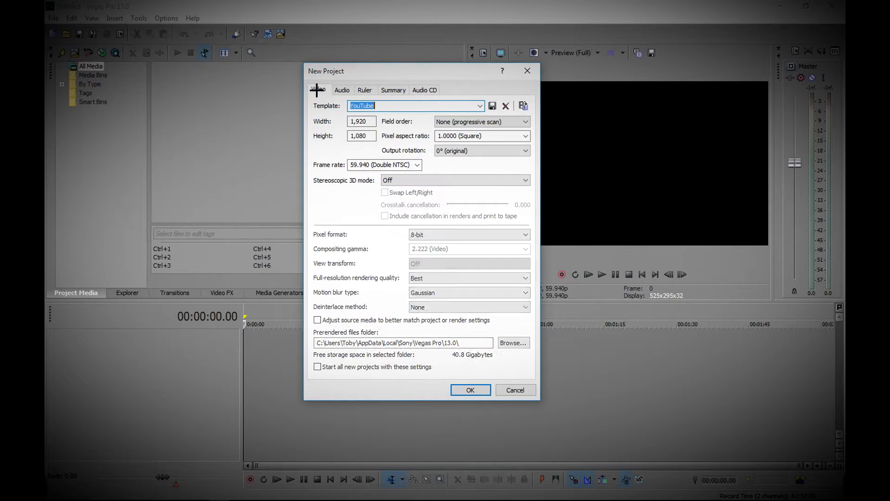
pyautogui.click(471, 389)
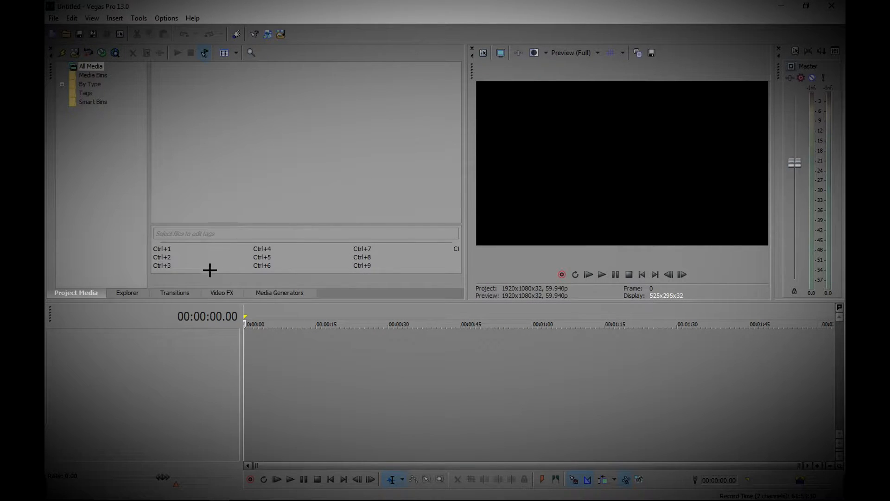
# - Start importing media and browse to YouTube\Elqte\Videos\Videos on the External (D:) drive
pyautogui.click(78, 56)
pyautogui.moveTo(239, 24); pyautogui.dragTo(538, 67)
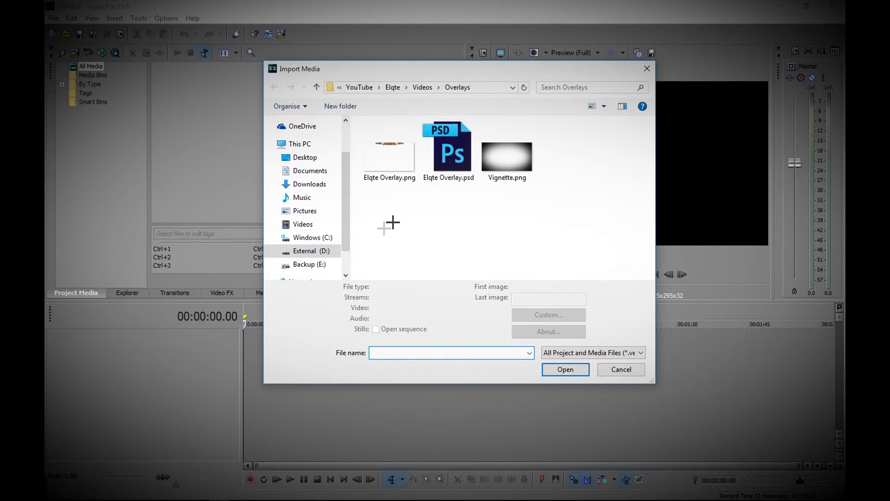
pyautogui.click(311, 251)
pyautogui.scroll(-3, 417, 230)
pyautogui.scroll(1, 433, 232)
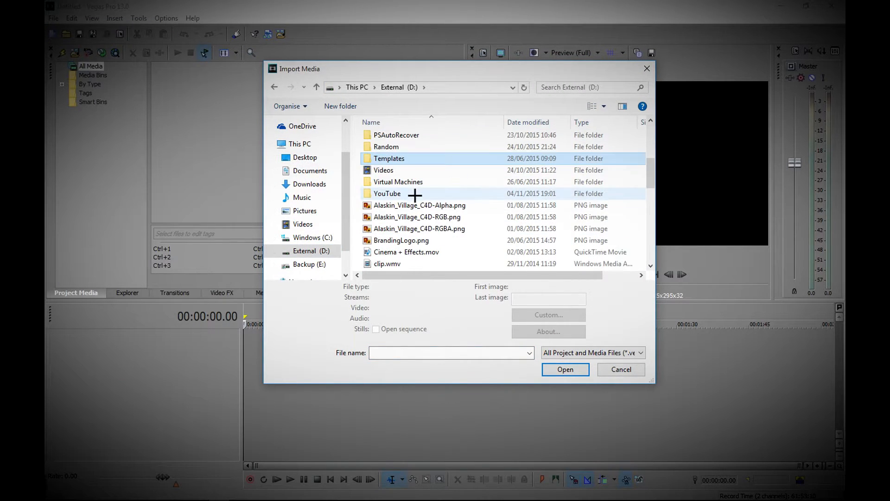
pyautogui.doubleClick(415, 195)
pyautogui.doubleClick(393, 154)
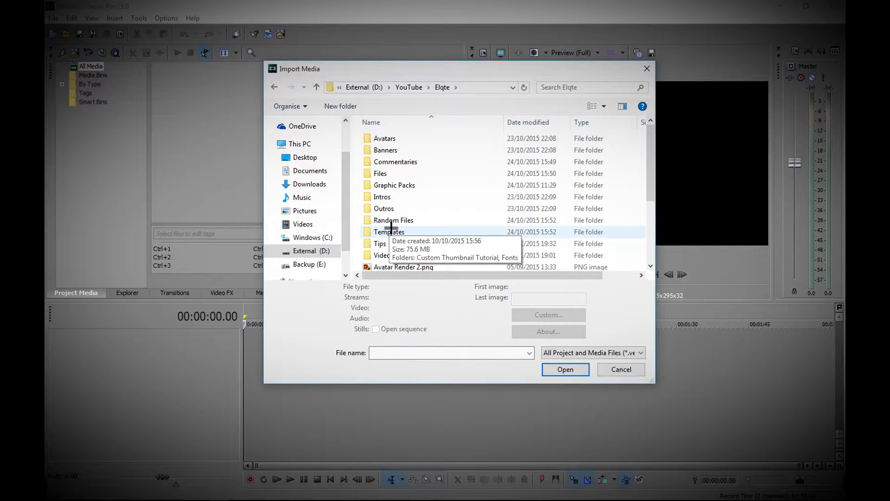
pyautogui.doubleClick(407, 255)
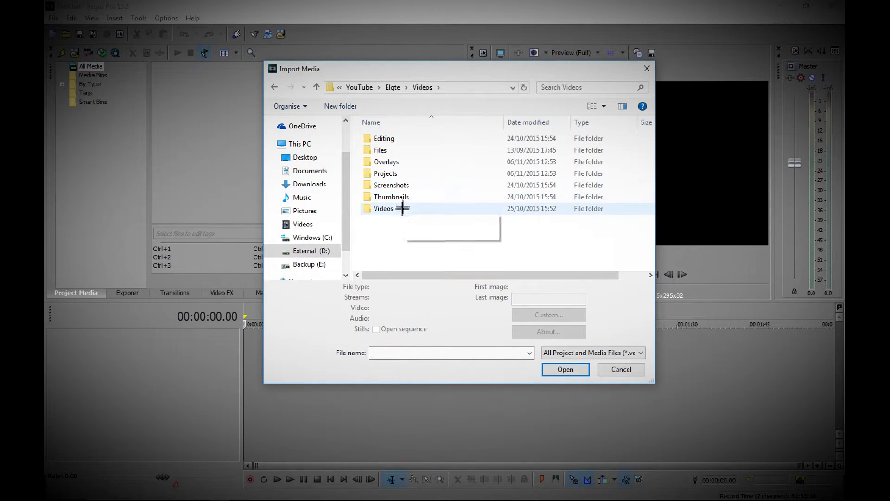
pyautogui.doubleClick(421, 208)
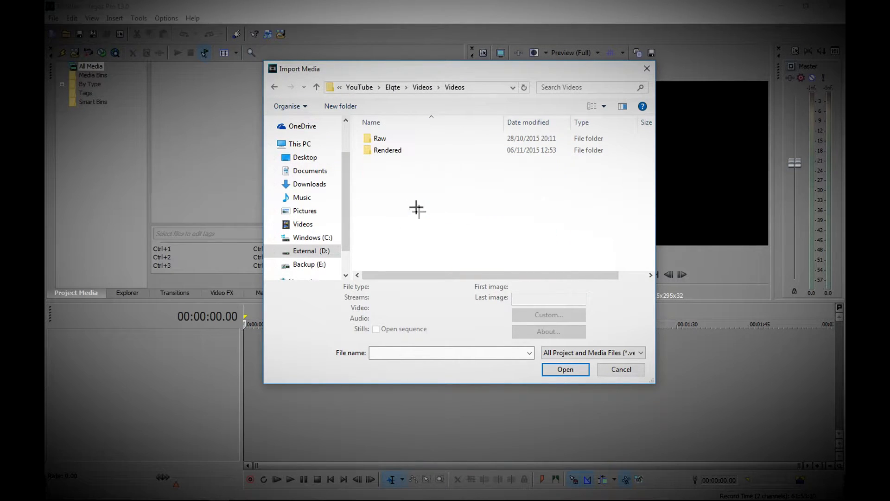
pyautogui.doubleClick(394, 143)
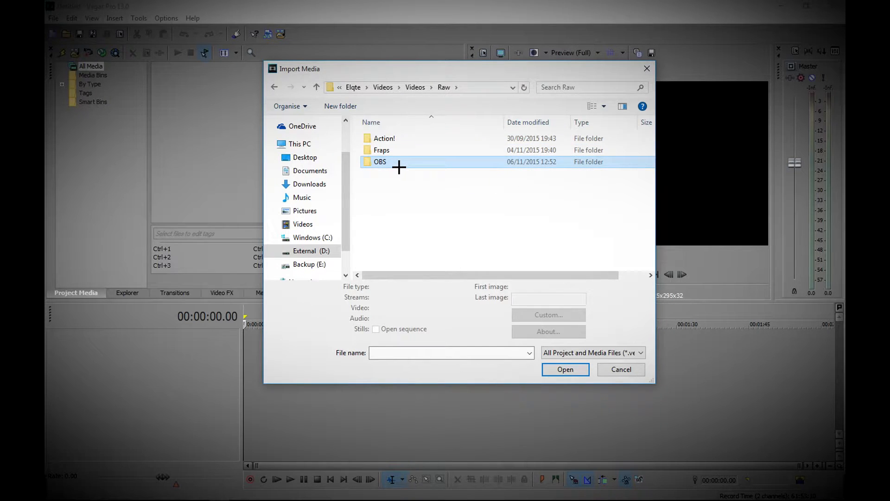
pyautogui.doubleClick(399, 148)
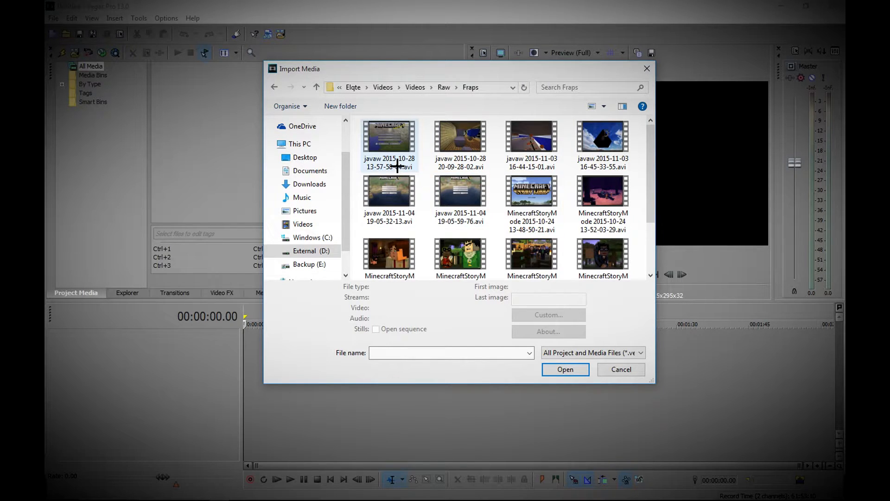
pyautogui.doubleClick(397, 165)
pyautogui.moveTo(222, 92); pyautogui.dragTo(255, 350)
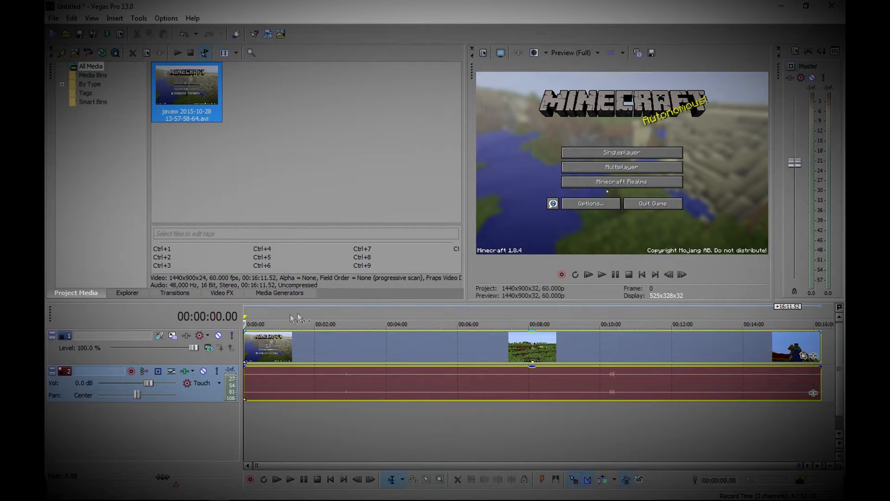
# - Look through the clip and mark a short time range around the four-minute mark
pyautogui.click(318, 309)
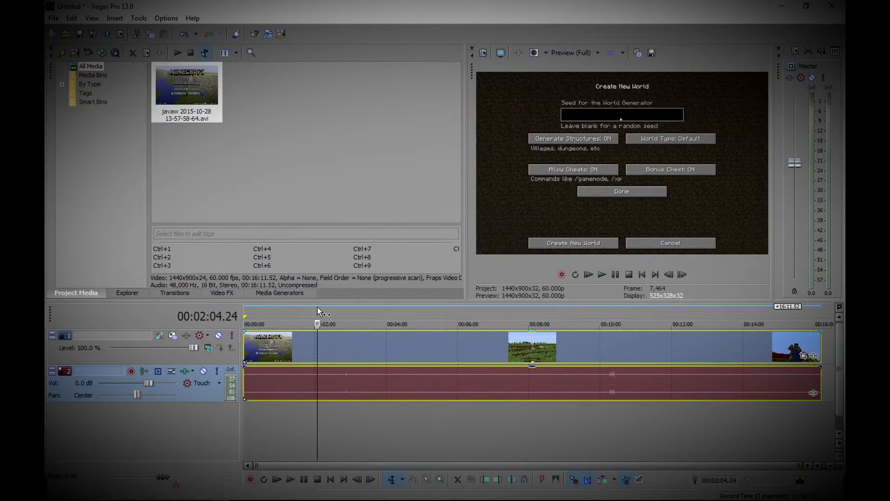
pyautogui.click(386, 311)
pyautogui.moveTo(385, 310); pyautogui.dragTo(395, 314)
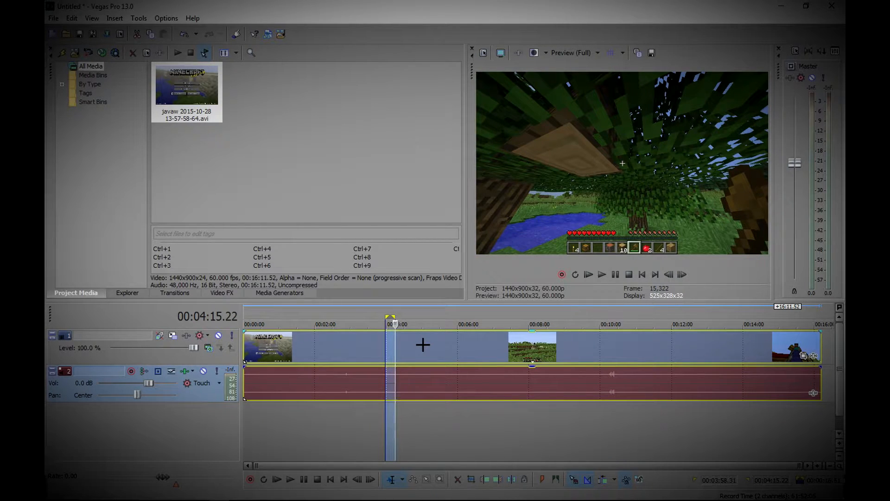
pyautogui.rightClick(404, 347)
pyautogui.press('Escape')
# - Split the clip at 00:04:01.20 and 00:04:13.29
pyautogui.click(351, 343)
pyautogui.click(386, 342)
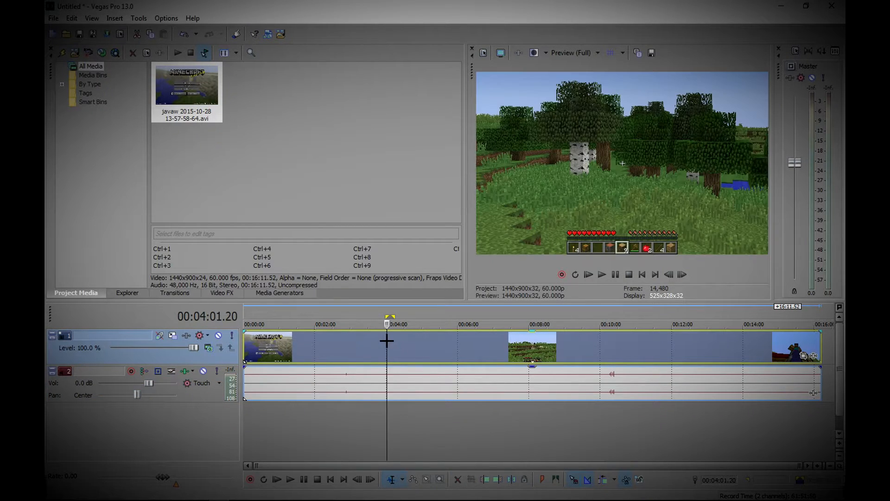
pyautogui.press('s')
pyautogui.click(394, 342)
pyautogui.press('s')
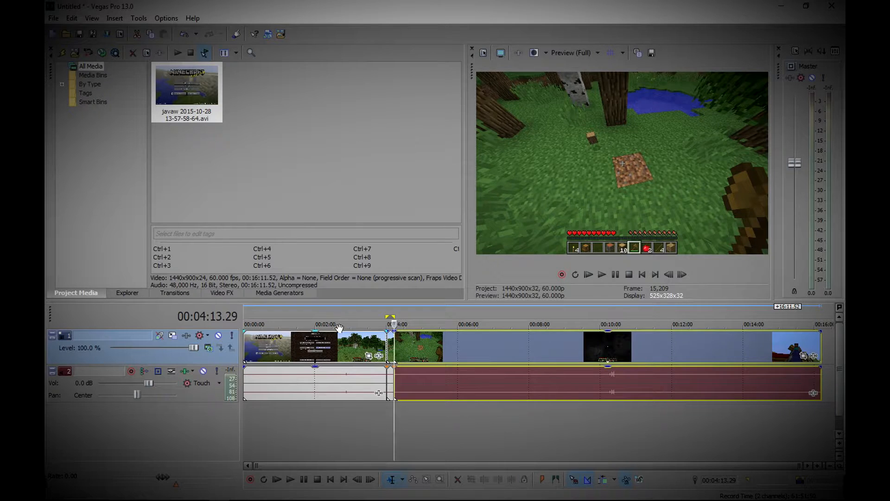
# - Delete the clip parts before and after the short middle section and move that section to the timeline's start
pyautogui.press('Delete')
pyautogui.click(333, 342)
pyautogui.press('Delete')
pyautogui.moveTo(390, 345); pyautogui.dragTo(225, 336)
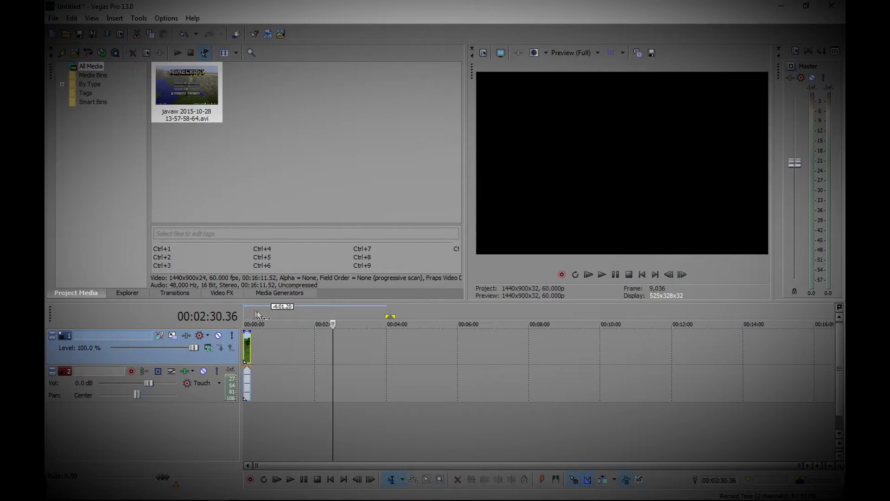
pyautogui.click(246, 322)
pyautogui.scroll(3, 292, 346)
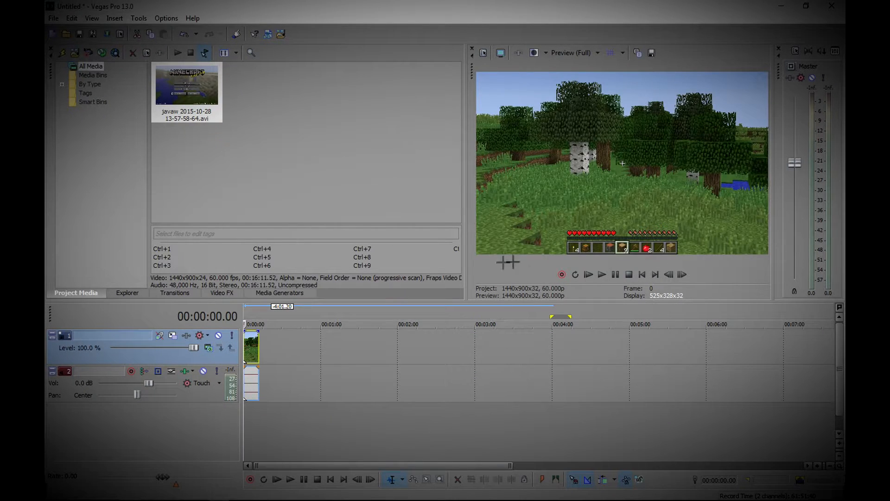
# - Set the video preview quality to Best (Full) and play back the first seconds of the clip
pyautogui.click(580, 54)
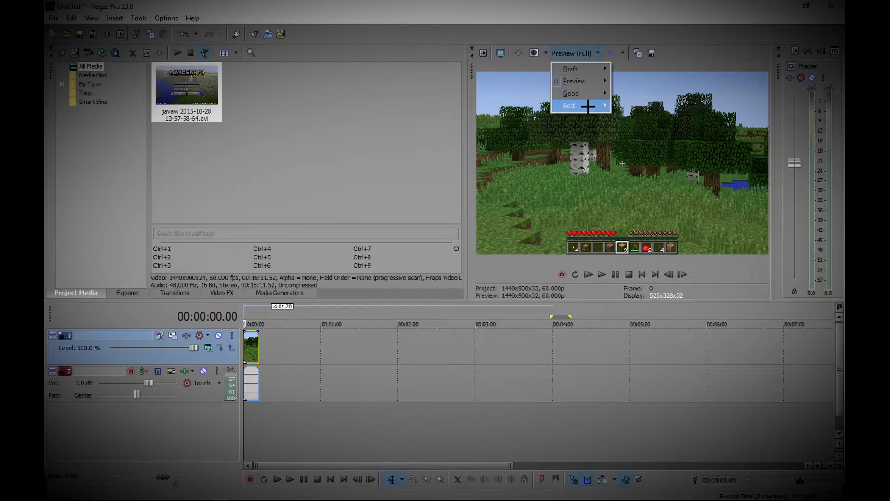
pyautogui.moveTo(589, 106)
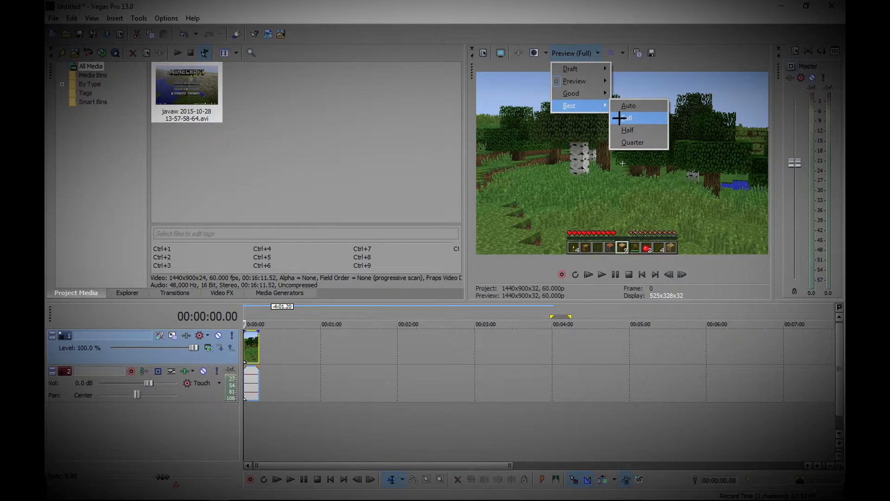
pyautogui.moveTo(594, 72)
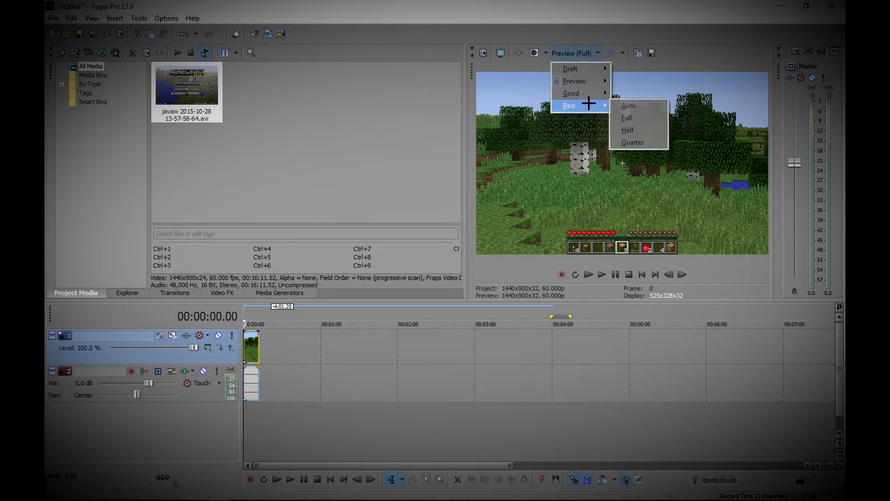
pyautogui.click(633, 118)
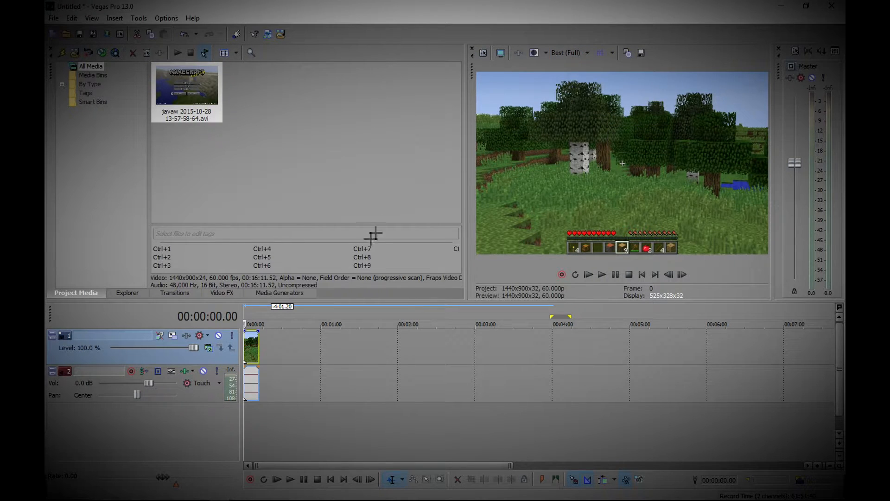
pyautogui.press('Up')
pyautogui.click(615, 275)
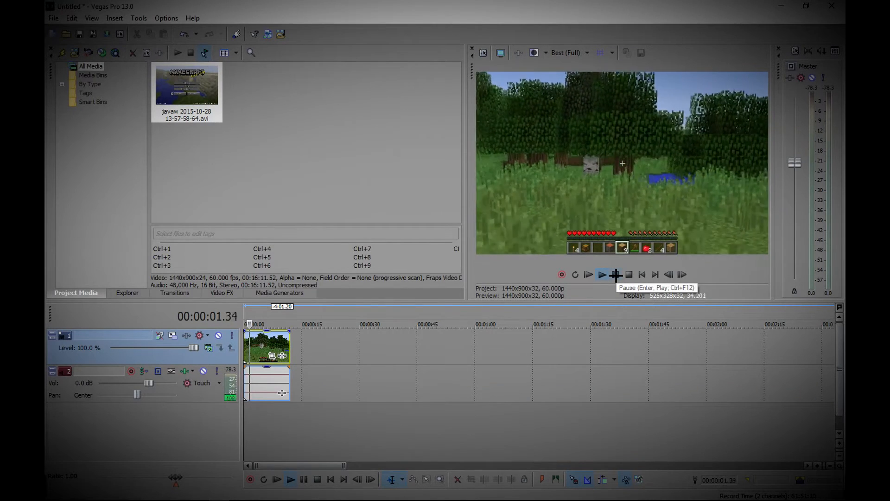
pyautogui.click(616, 274)
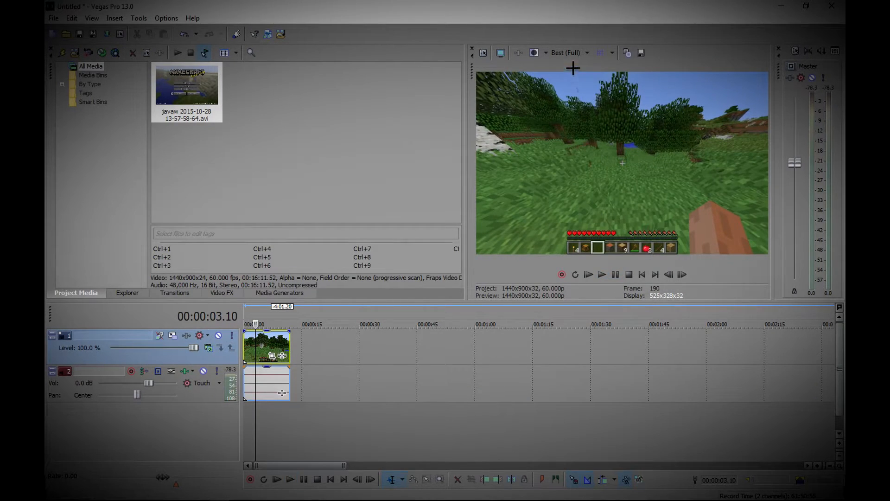
# - Set the video preview quality to Preview (Half) and play the clip from the start for a few seconds
pyautogui.click(568, 53)
pyautogui.moveTo(584, 81)
pyautogui.click(628, 105)
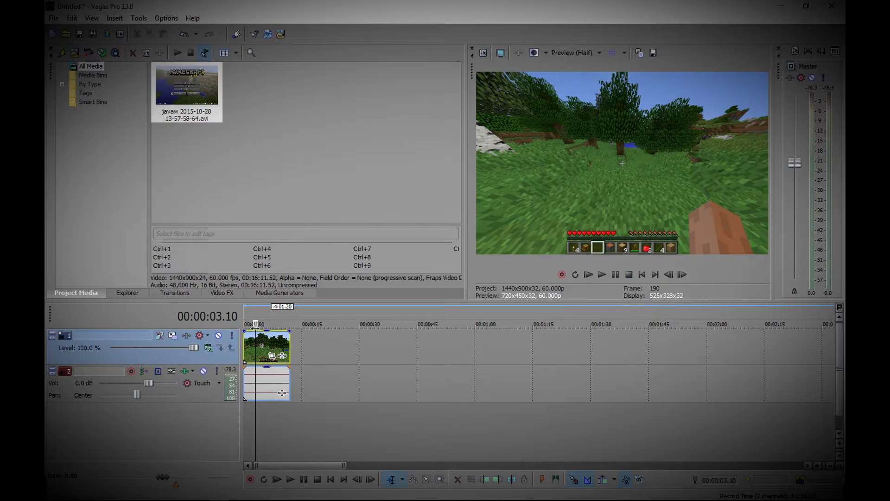
pyautogui.click(245, 315)
pyautogui.press('space')
pyautogui.scroll(1, 306, 365)
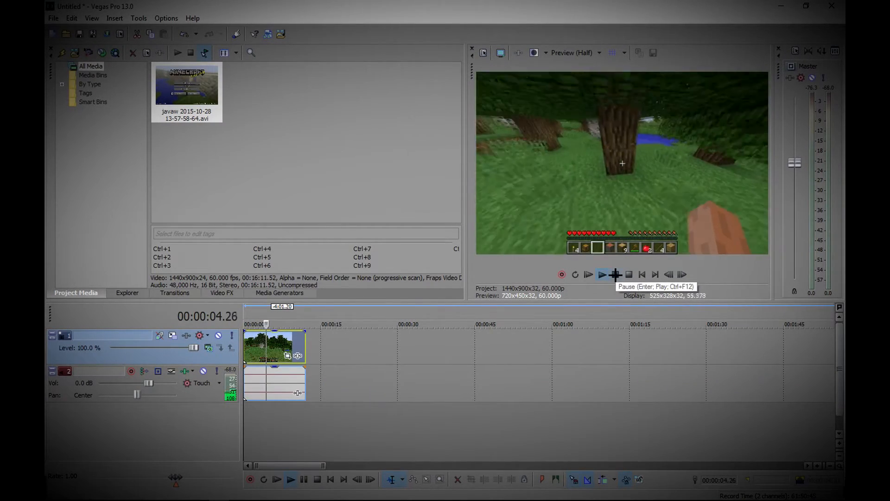
pyautogui.click(615, 275)
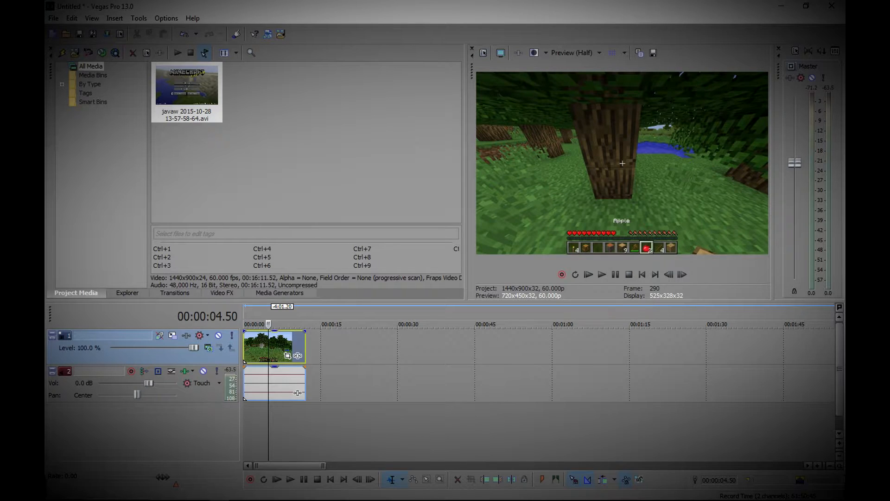
# - Mark the whole clip as the loop region and open the Render As settings with only the loop region rendered
pyautogui.moveTo(311, 313); pyautogui.dragTo(245, 313)
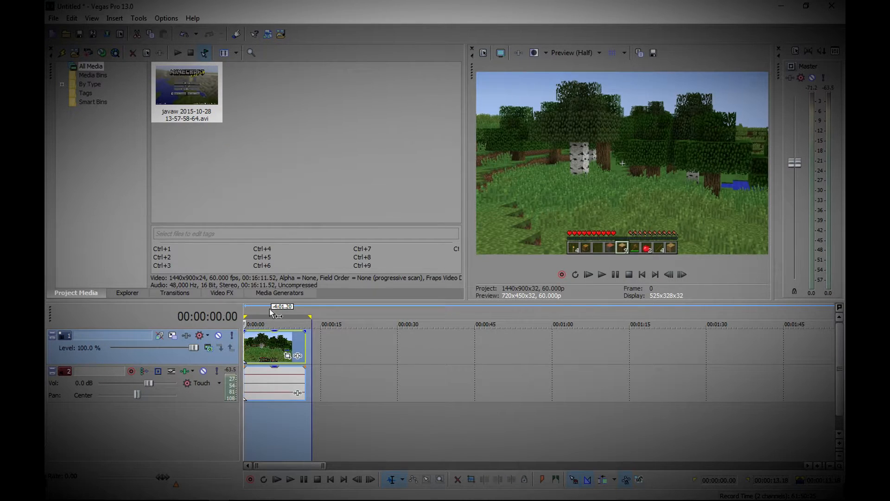
pyautogui.moveTo(306, 314); pyautogui.dragTo(305, 314)
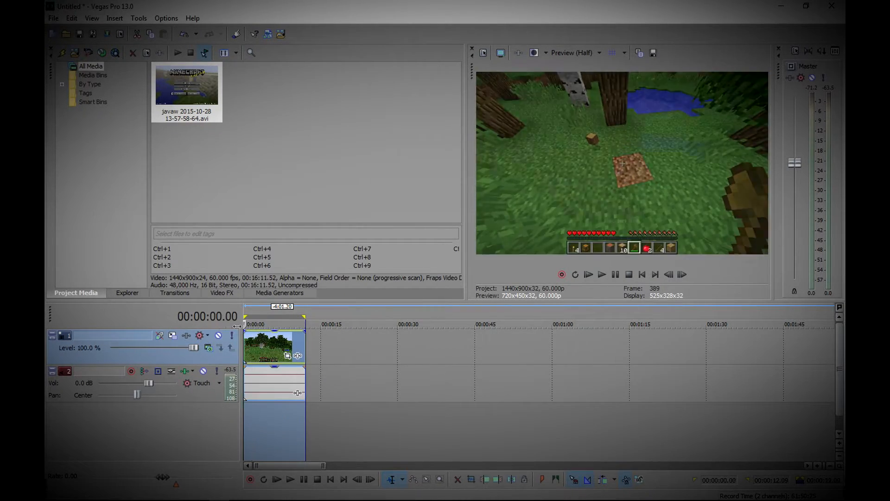
pyautogui.click(54, 18)
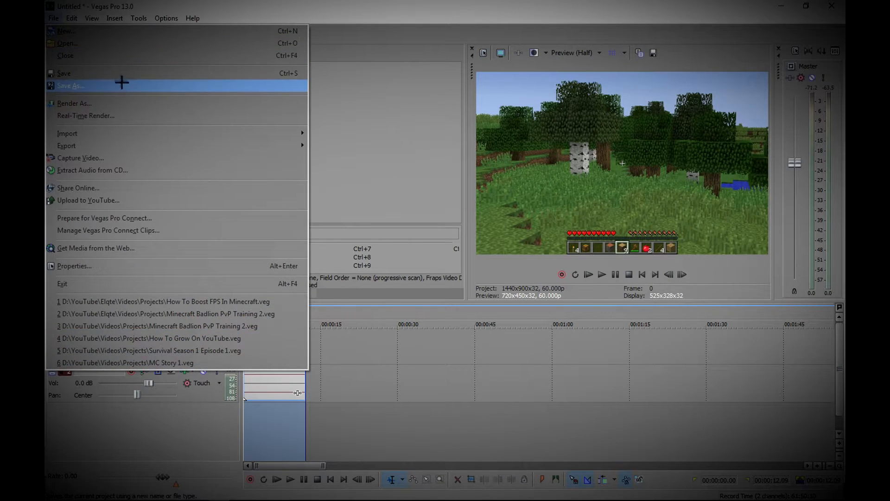
pyautogui.click(101, 104)
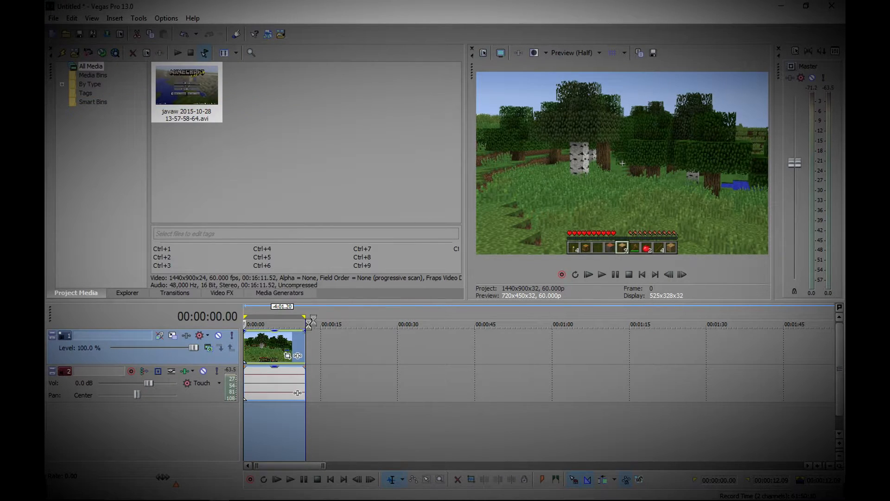
pyautogui.moveTo(376, 81); pyautogui.dragTo(485, 15)
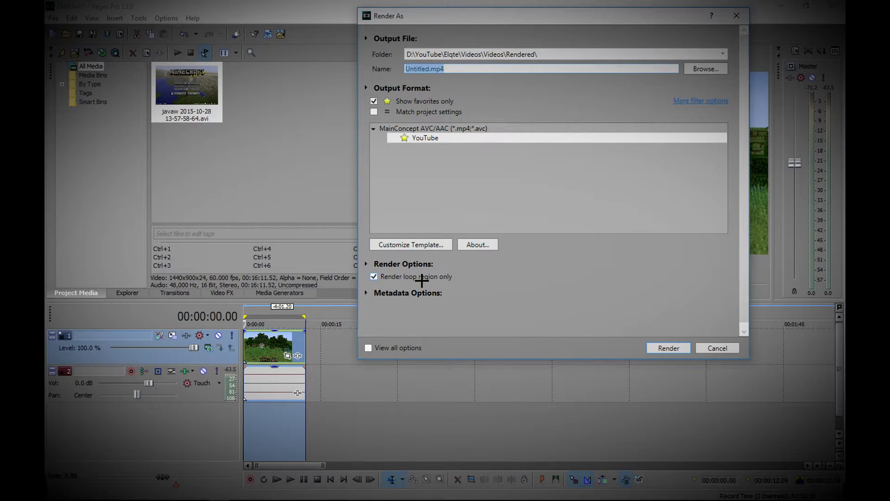
pyautogui.click(483, 297)
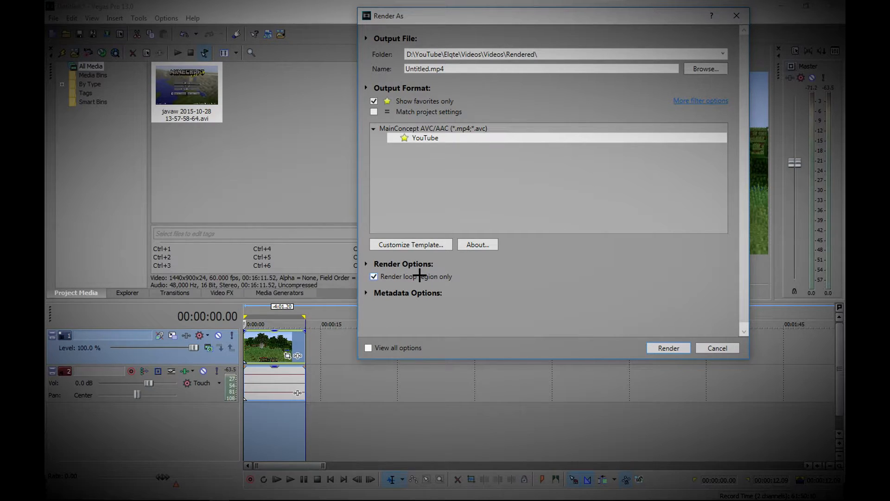
pyautogui.click(415, 277)
# - Turn off the favorites-only filter and select the Internet HD 1080p template under MainConcept AVC/AAC as the output format
pyautogui.click(426, 138)
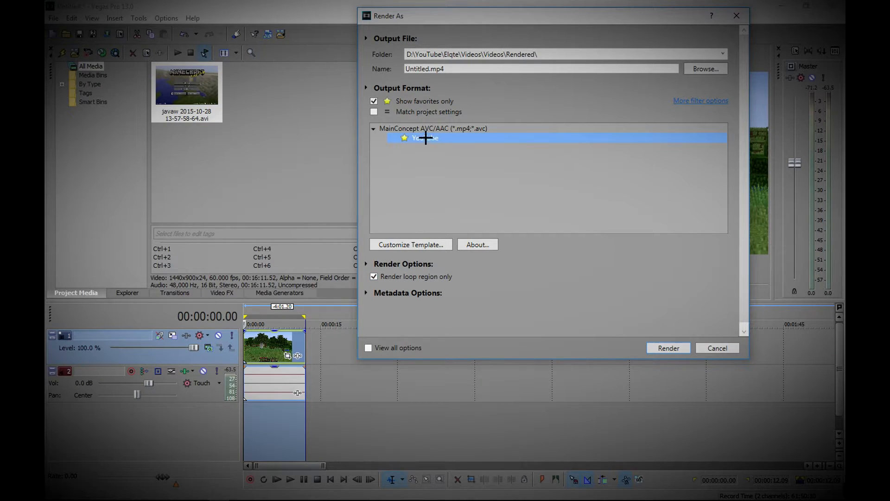
pyautogui.click(375, 100)
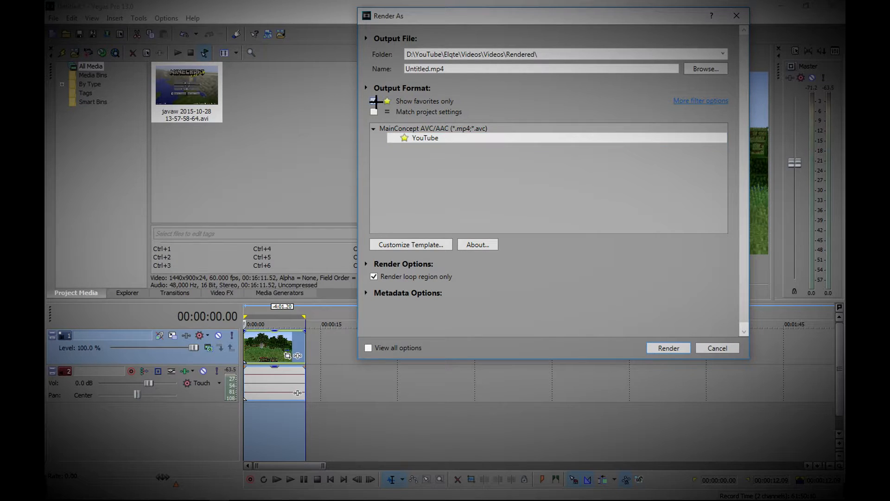
pyautogui.click(374, 173)
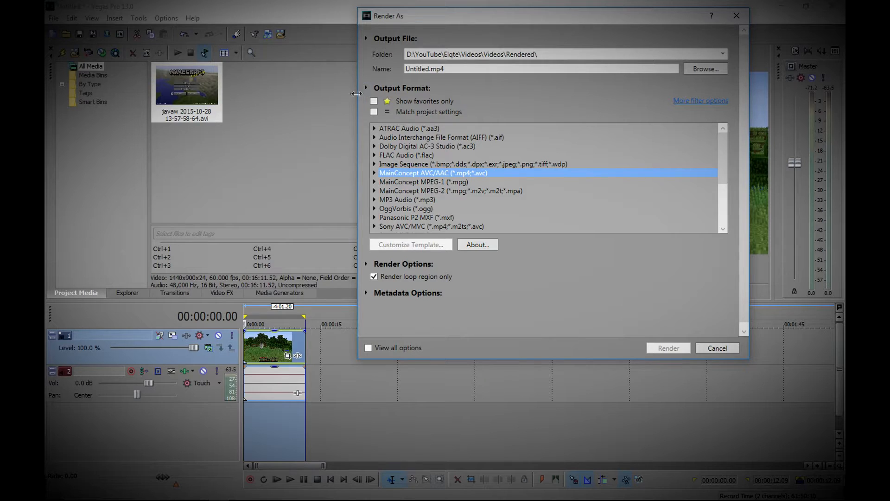
pyautogui.click(472, 214)
pyautogui.click(441, 167)
pyautogui.click(441, 173)
pyautogui.click(374, 173)
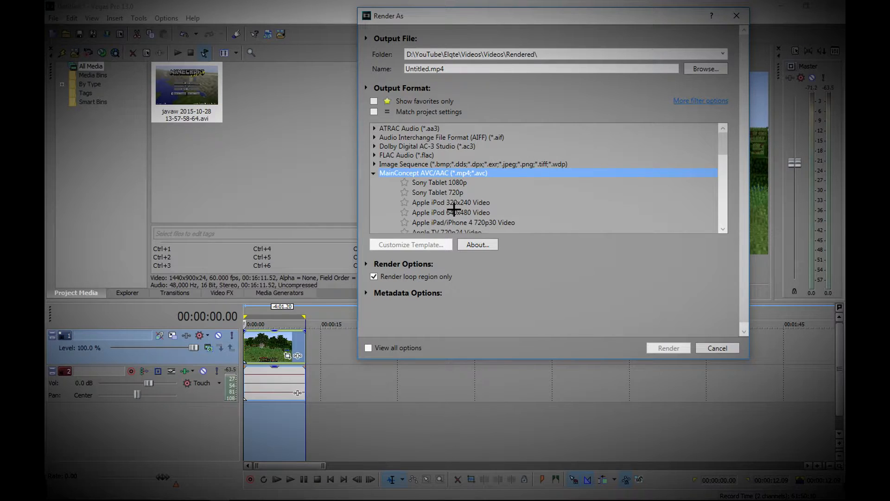
pyautogui.scroll(-2, 454, 210)
pyautogui.click(446, 199)
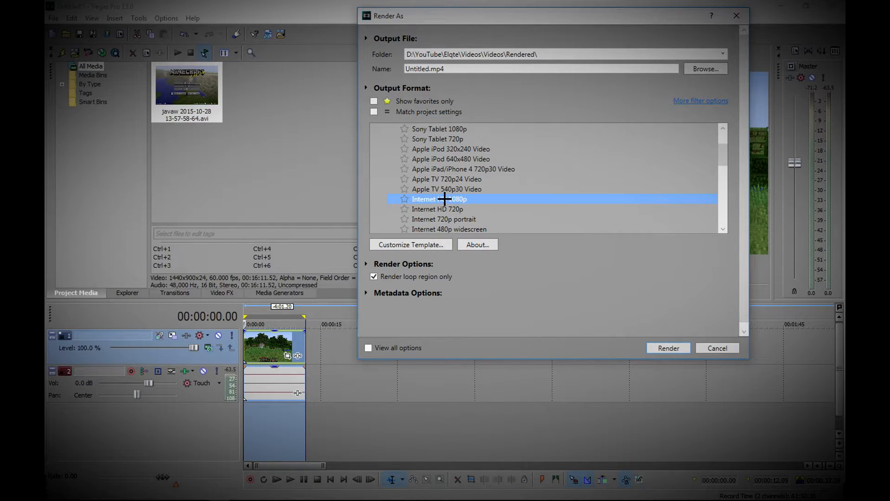
# - Customize the template with a frame rate of 59.940 and disallow the source from adjusting the frame rate
pyautogui.click(431, 246)
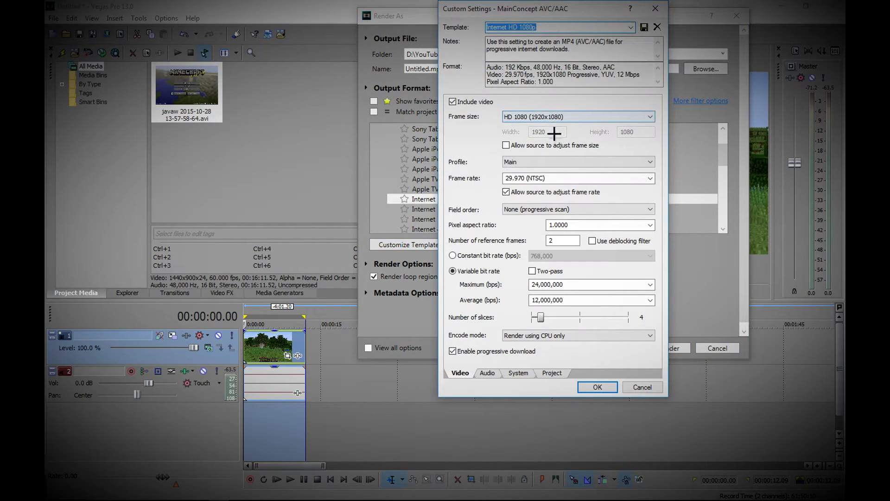
pyautogui.click(545, 180)
pyautogui.click(650, 178)
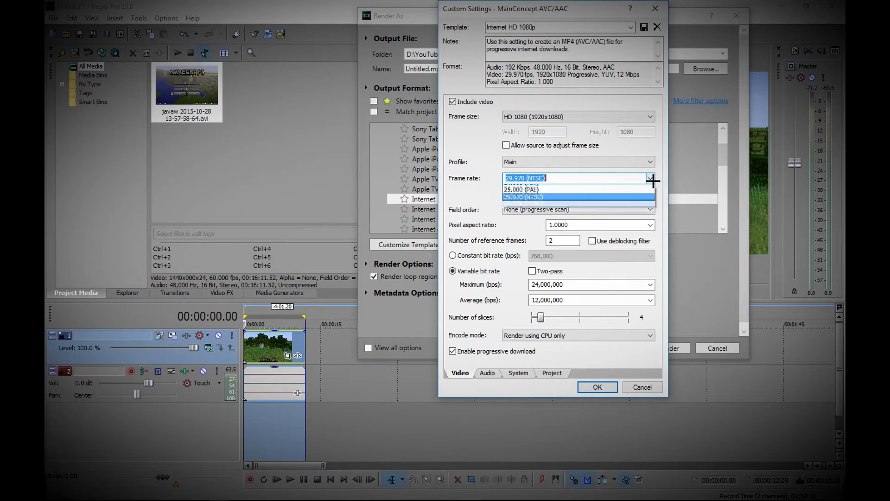
pyautogui.click(584, 178)
pyautogui.write('59.940000')
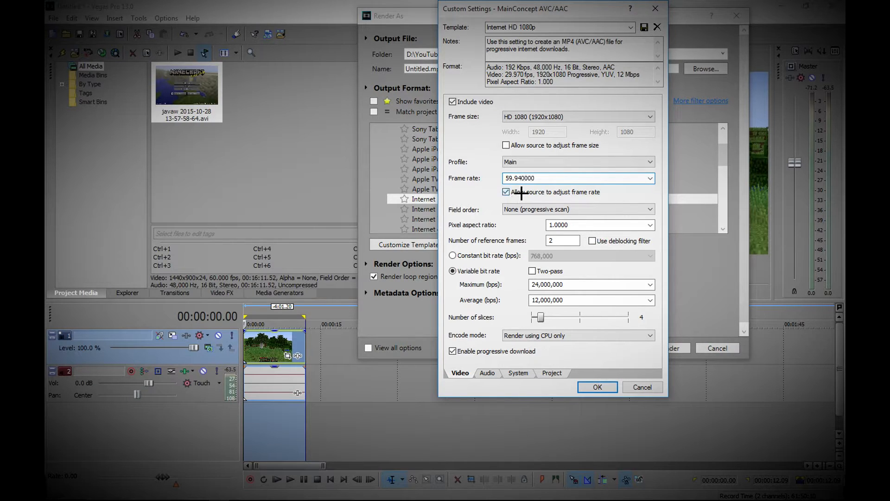
pyautogui.click(521, 193)
pyautogui.click(541, 161)
pyautogui.click(541, 161)
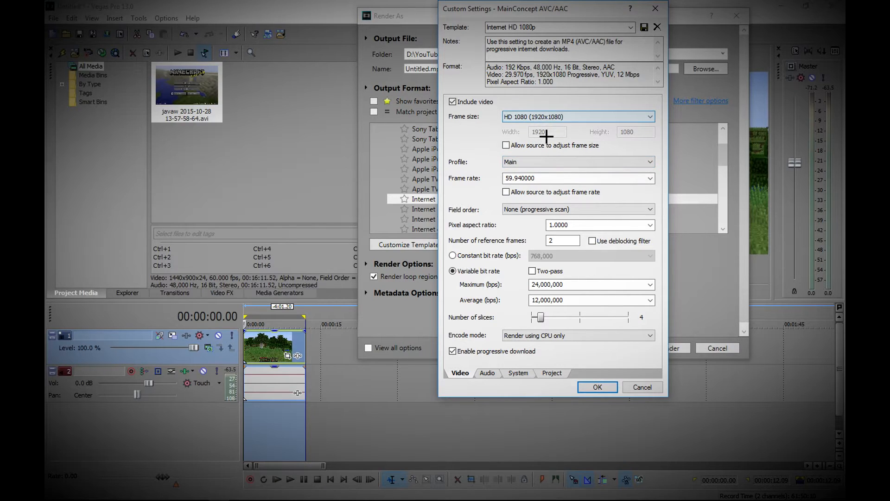
# - Look through the available frame sizes and maximum bit rates in the custom video settings
pyautogui.click(570, 116)
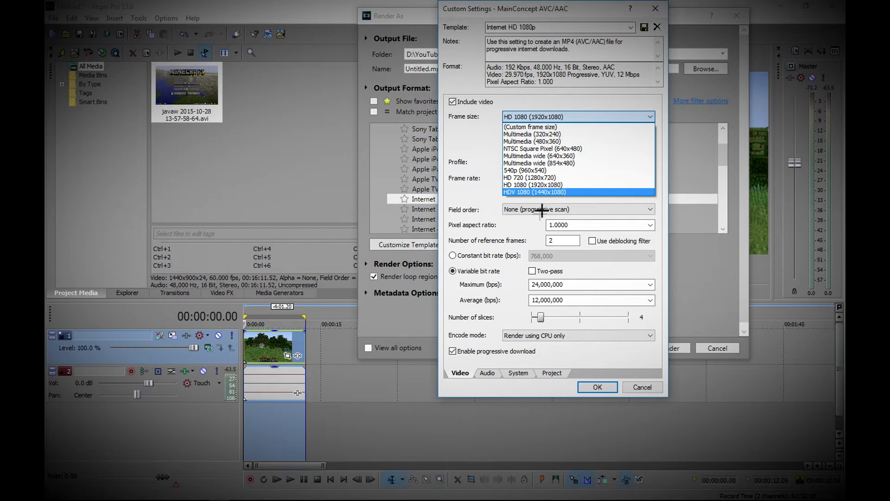
pyautogui.click(562, 115)
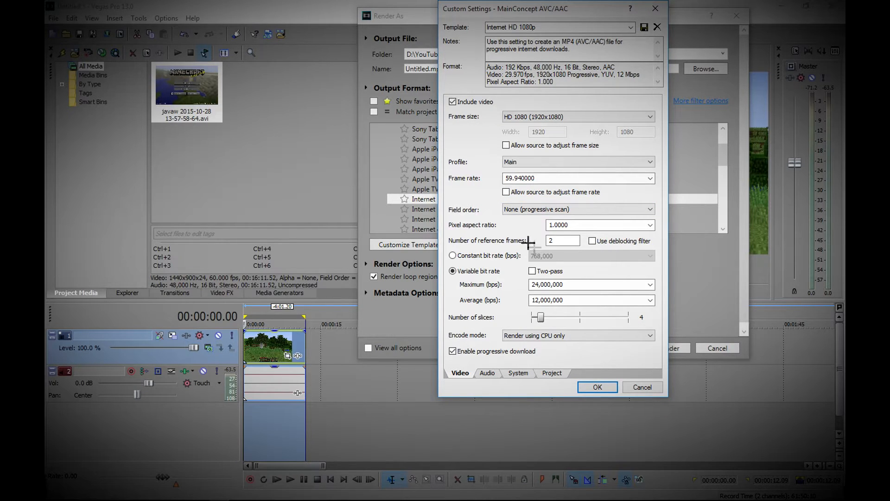
pyautogui.click(651, 285)
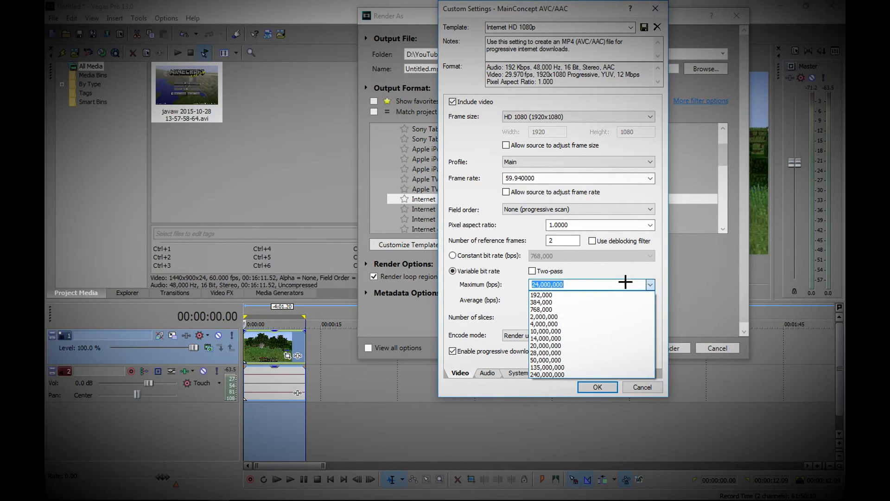
pyautogui.click(649, 284)
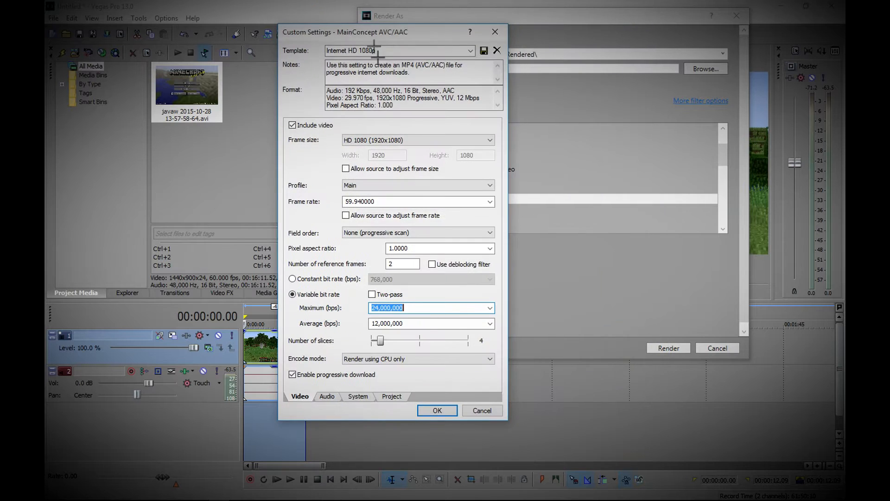
# - Choose None (progressive scan) as the field order and 1.0000 as the pixel aspect ratio
pyautogui.click(392, 233)
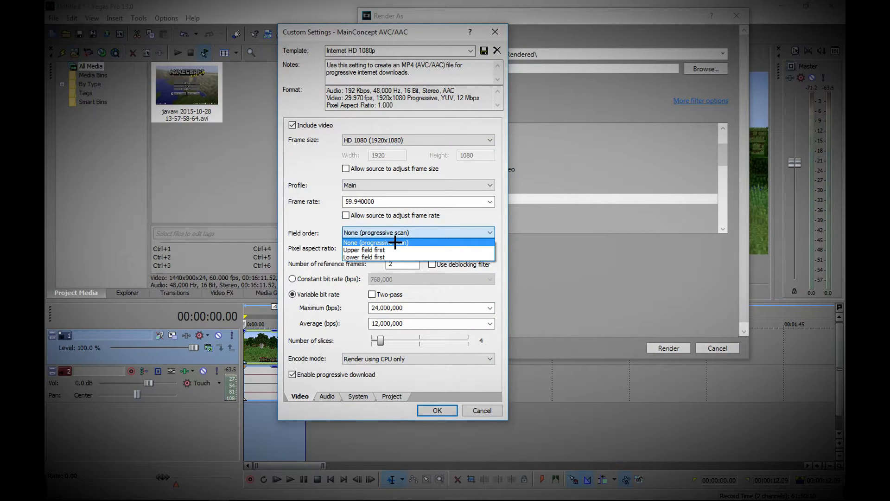
pyautogui.click(395, 242)
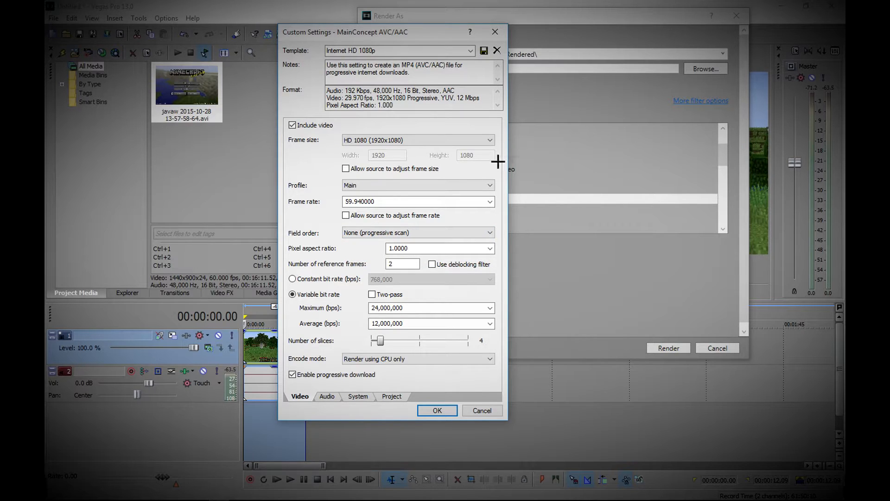
pyautogui.click(488, 249)
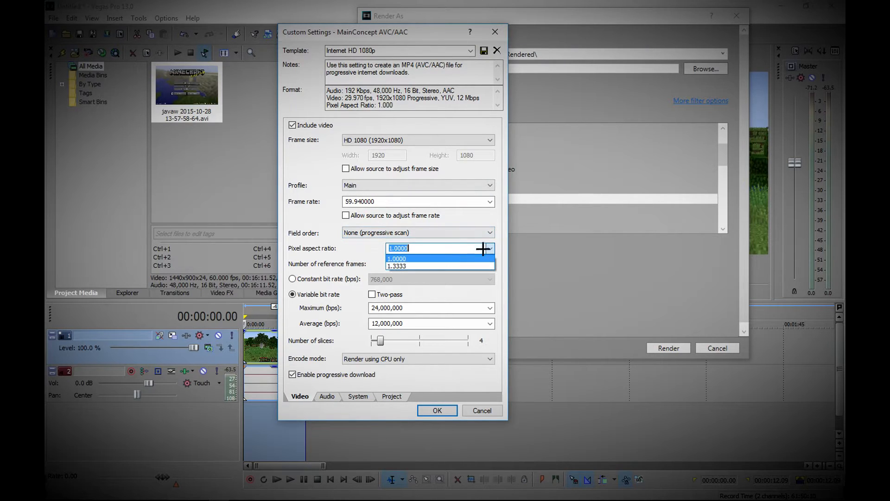
pyautogui.click(441, 257)
pyautogui.doubleClick(393, 264)
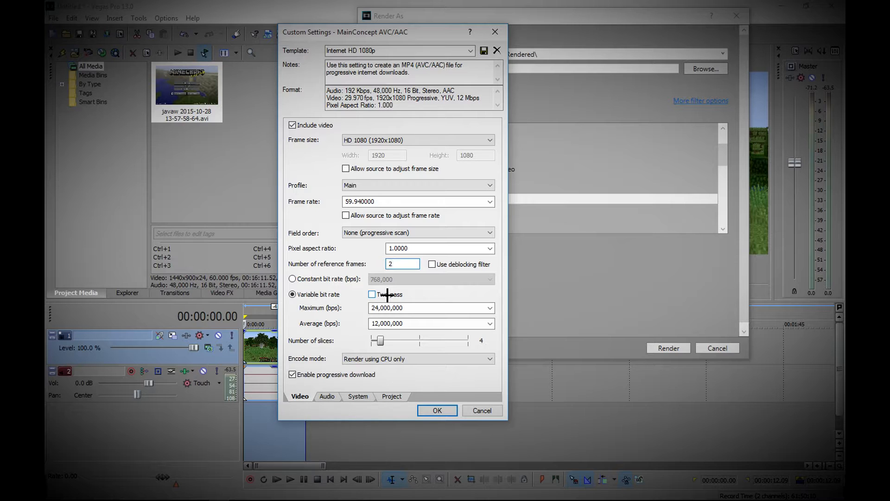
# - Set both the maximum and the average variable bit rate to 20,000,000 bps
pyautogui.click(490, 308)
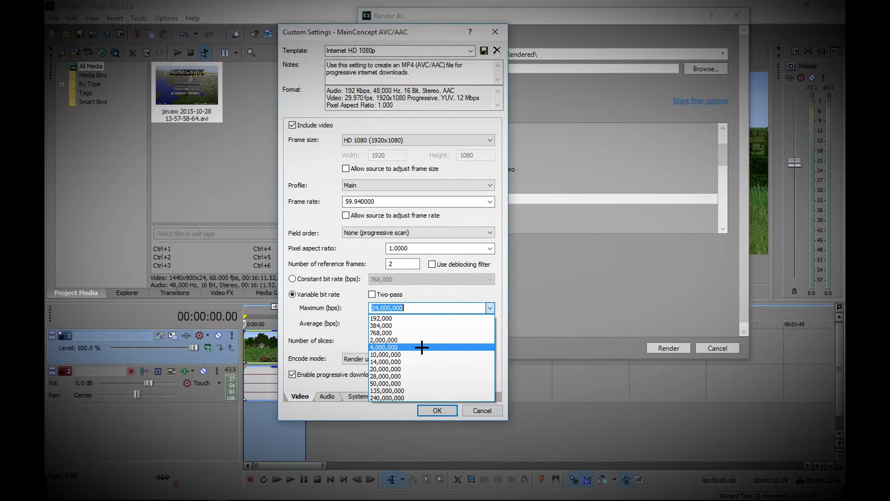
pyautogui.click(410, 368)
pyautogui.click(490, 323)
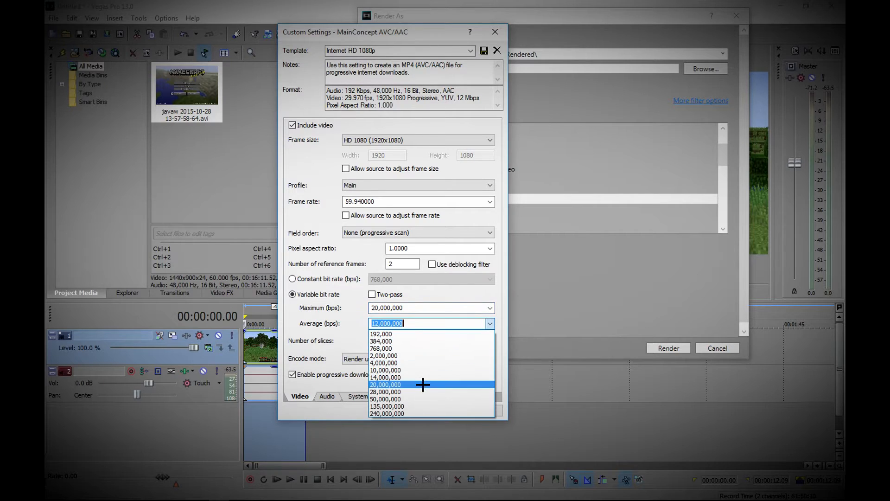
pyautogui.click(436, 383)
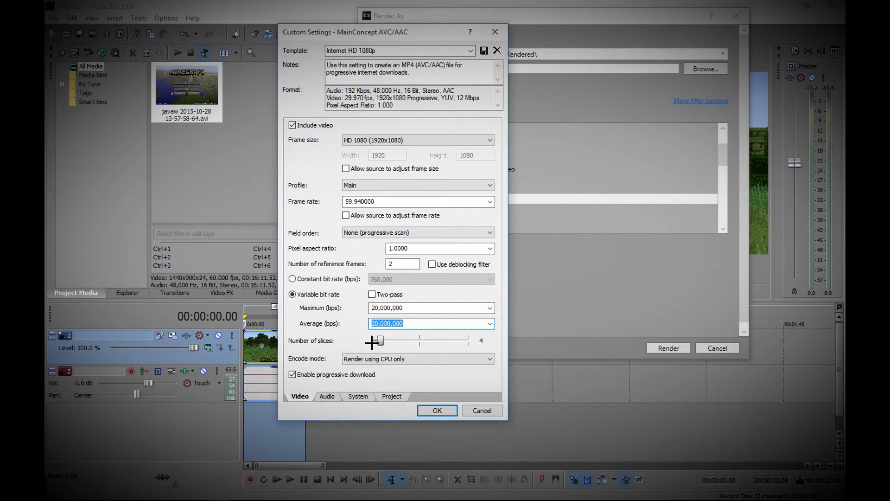
# - Choose Render using CPU only as the encode mode and disable progressive download
pyautogui.click(414, 358)
pyautogui.click(415, 358)
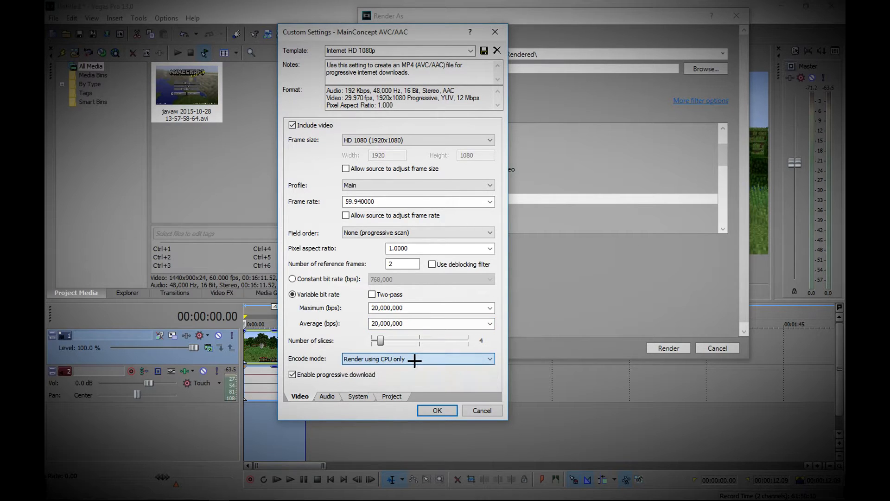
pyautogui.click(403, 358)
pyautogui.click(401, 367)
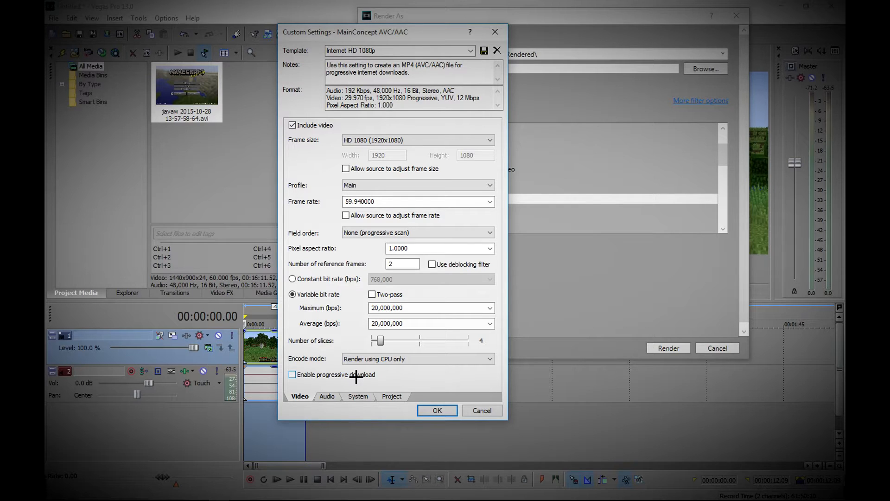
pyautogui.click(356, 377)
# - In the template's audio settings, keep the sample rate at 48,000 Hz and set the bit rate to 320,000 bps
pyautogui.click(330, 400)
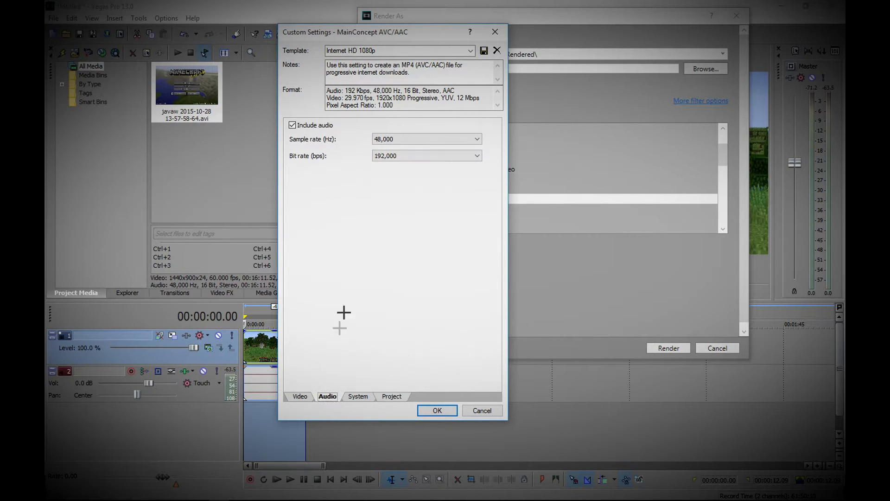
pyautogui.click(408, 139)
pyautogui.click(406, 139)
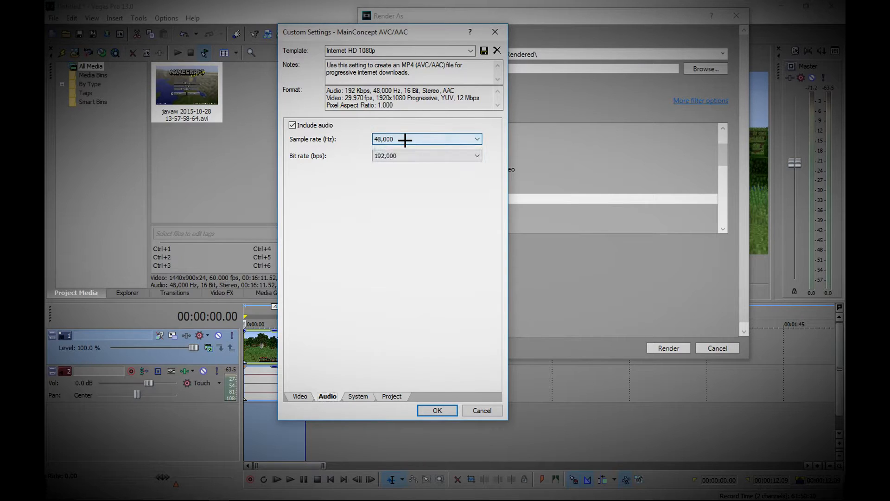
pyautogui.click(401, 139)
pyautogui.click(401, 139)
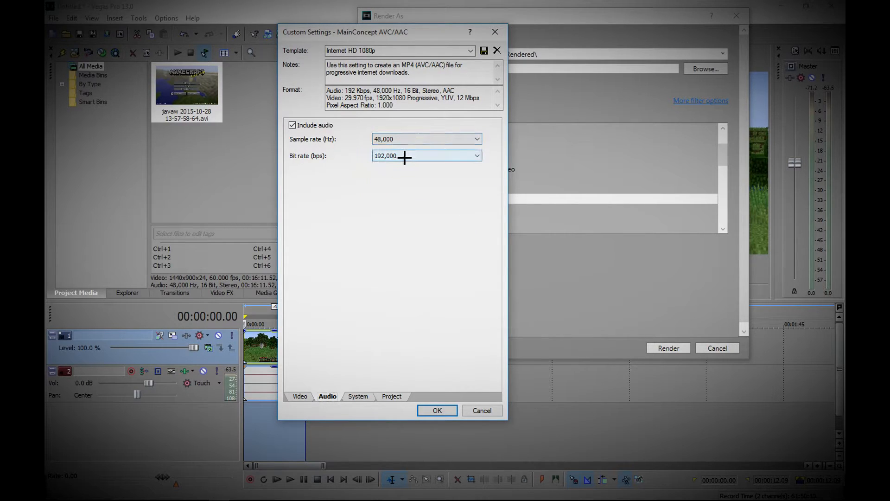
pyautogui.click(398, 134)
pyautogui.click(397, 136)
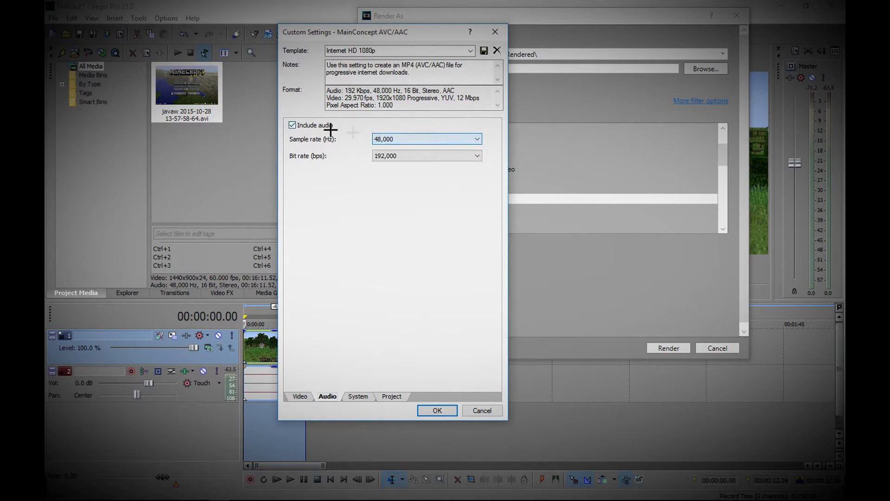
pyautogui.click(440, 155)
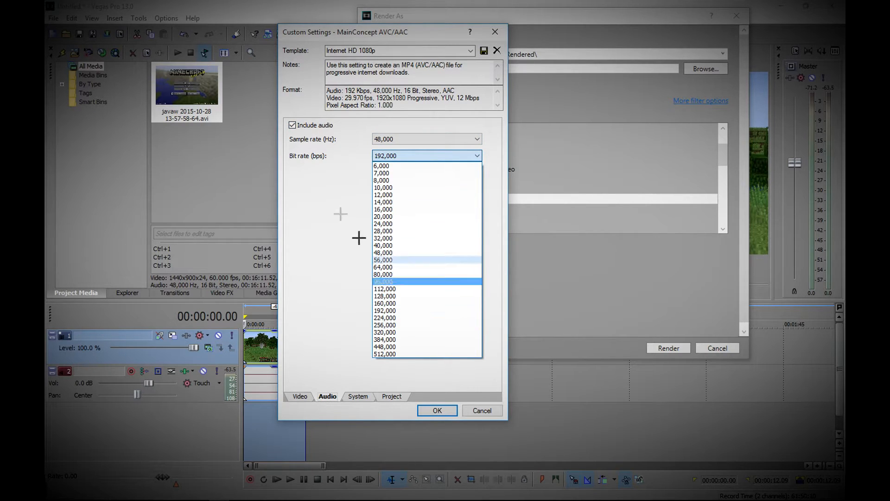
pyautogui.click(398, 332)
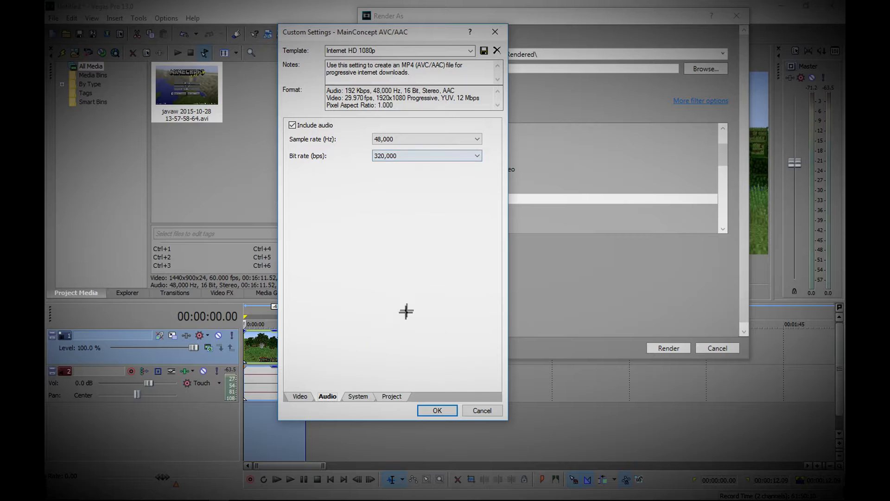
# - Run the GPU check in the template's system settings and choose Render using OpenCL if available as the encode mode
pyautogui.click(359, 396)
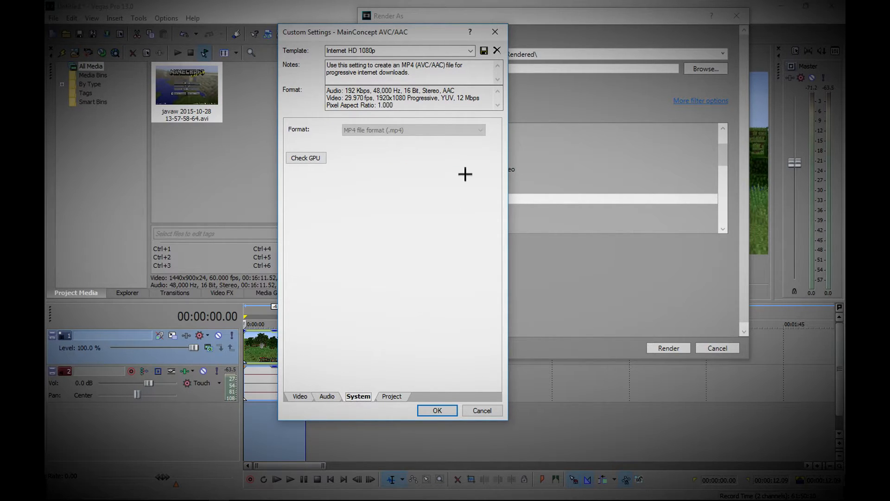
pyautogui.click(305, 160)
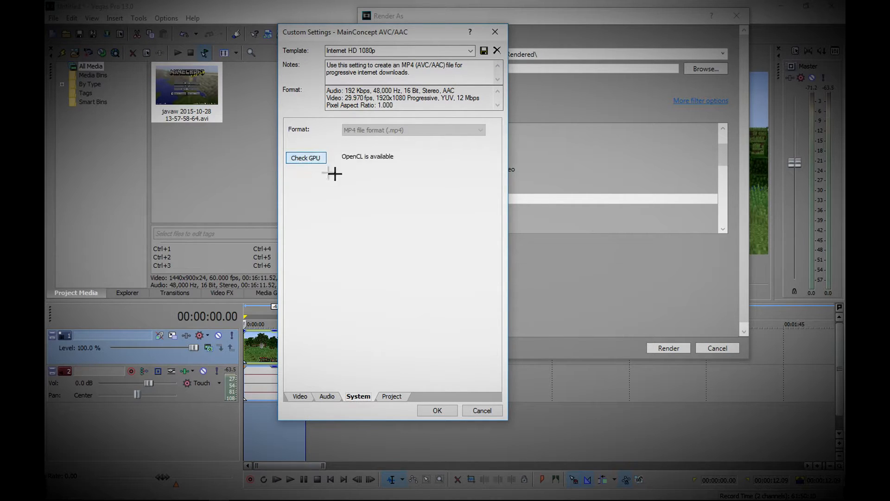
pyautogui.click(304, 397)
pyautogui.click(405, 358)
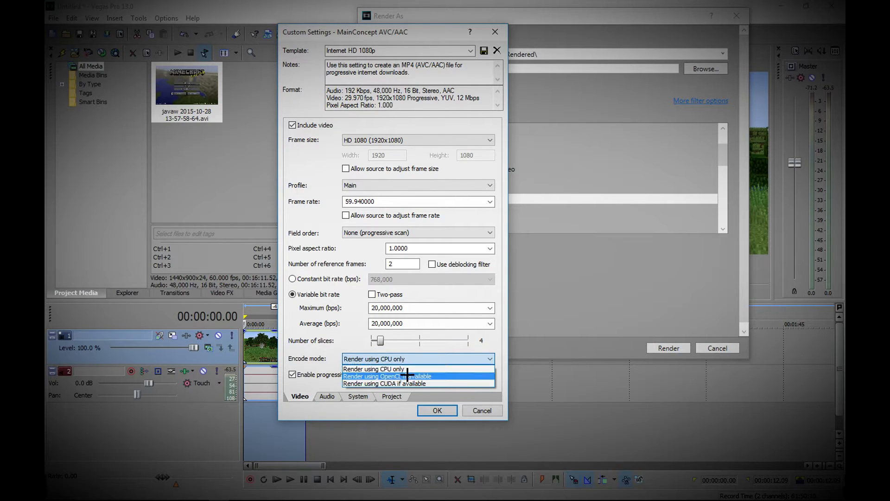
pyautogui.click(405, 376)
pyautogui.click(357, 397)
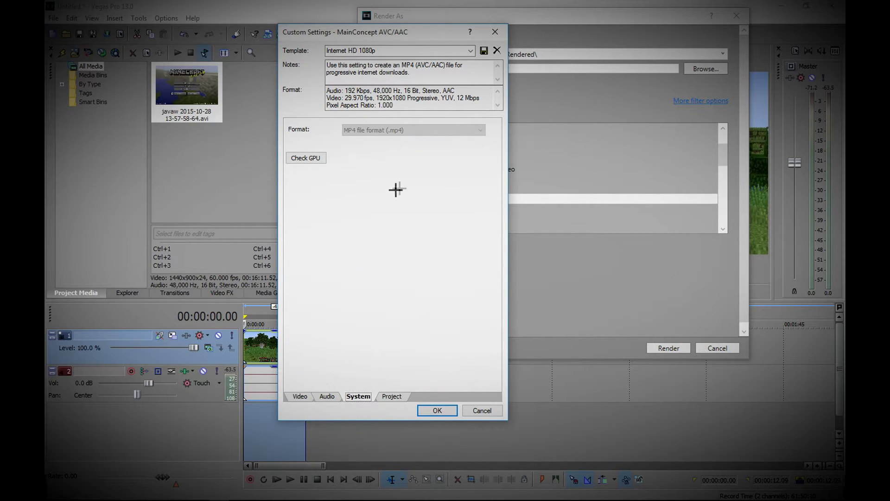
# - Set the video rendering quality to Best, keeping stereoscopic 3D mode on Use Project Settings and color space on Default
pyautogui.click(392, 397)
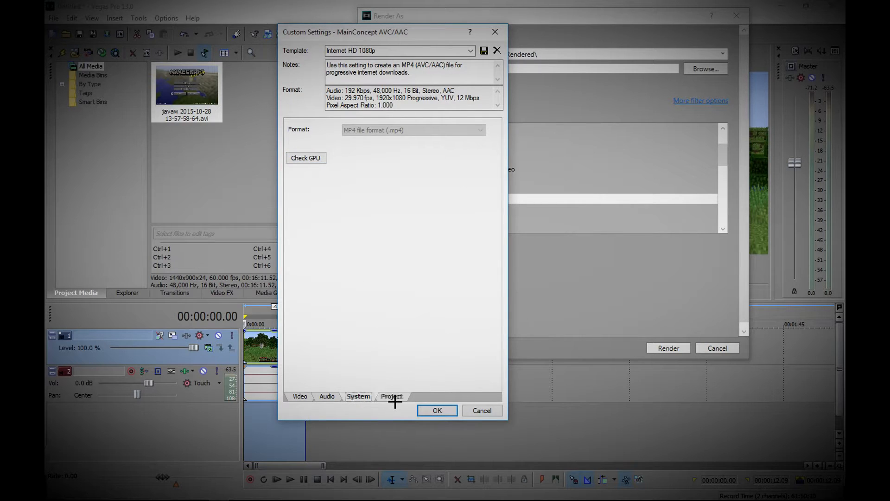
pyautogui.click(429, 134)
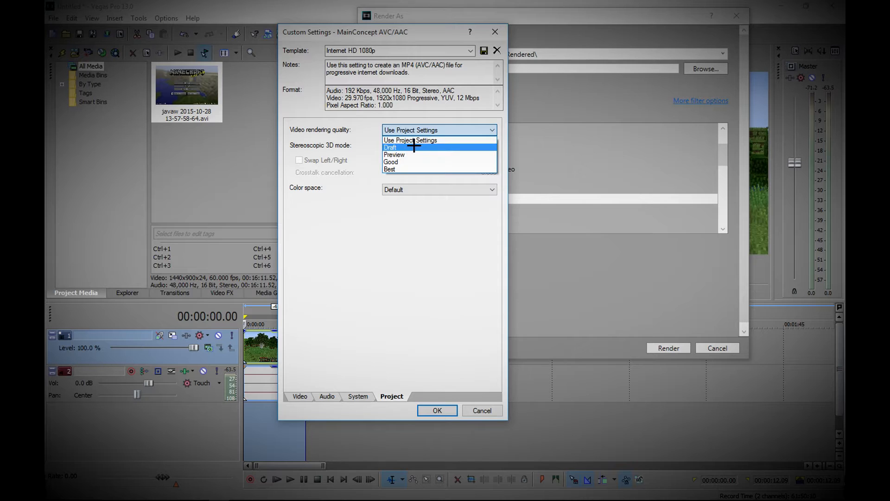
pyautogui.click(422, 169)
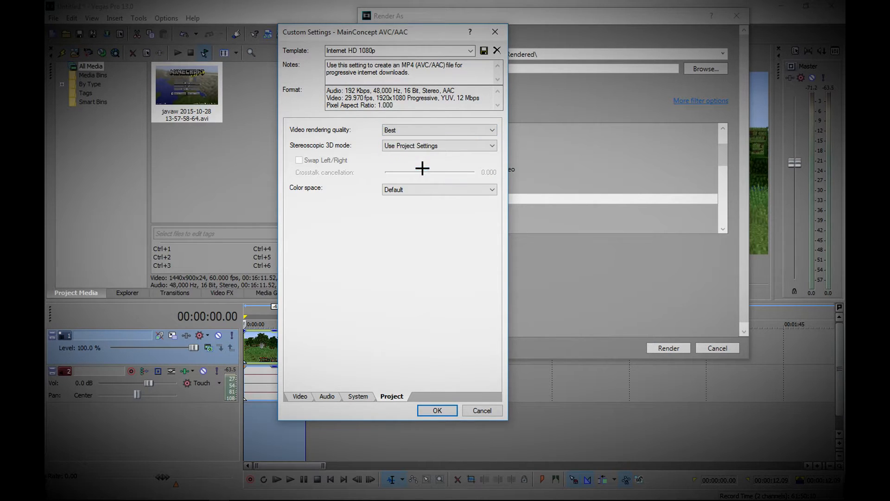
pyautogui.click(429, 145)
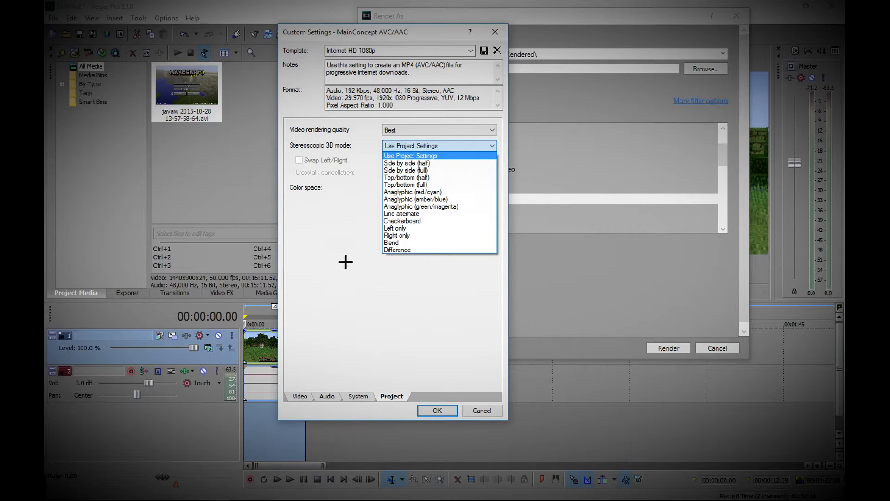
pyautogui.click(426, 157)
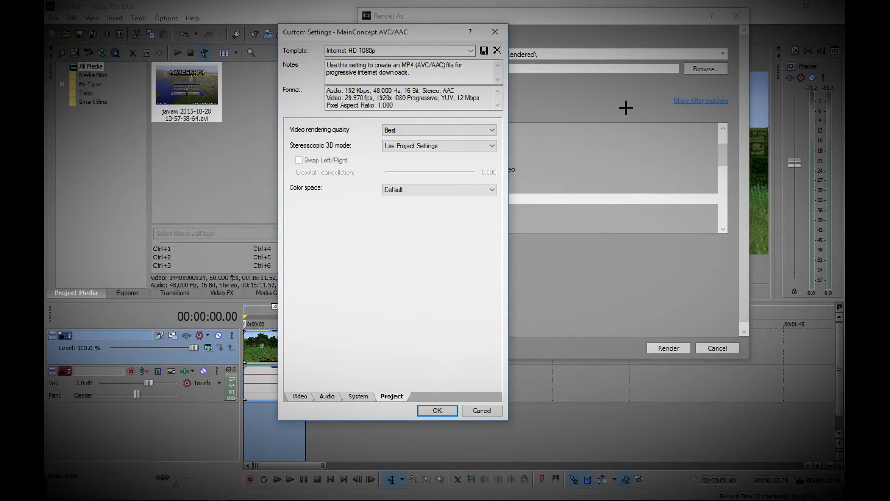
pyautogui.click(452, 189)
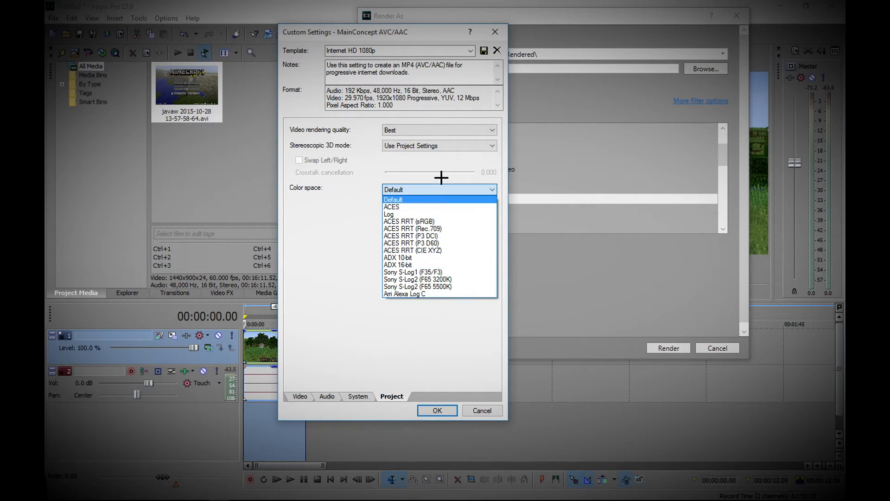
pyautogui.click(441, 188)
# - Leave the custom settings, show only favorite render templates and select the YouTube template under MainConcept AVC/AAC
pyautogui.moveTo(394, 51); pyautogui.dragTo(314, 32)
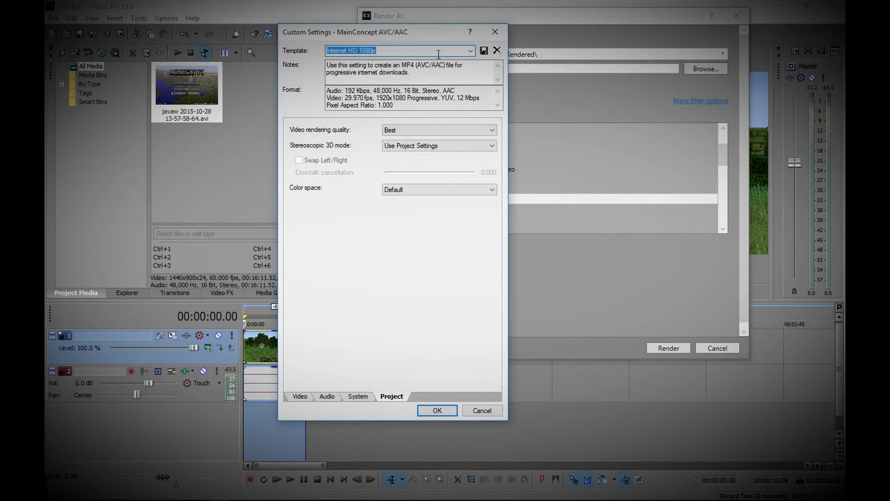
pyautogui.click(494, 33)
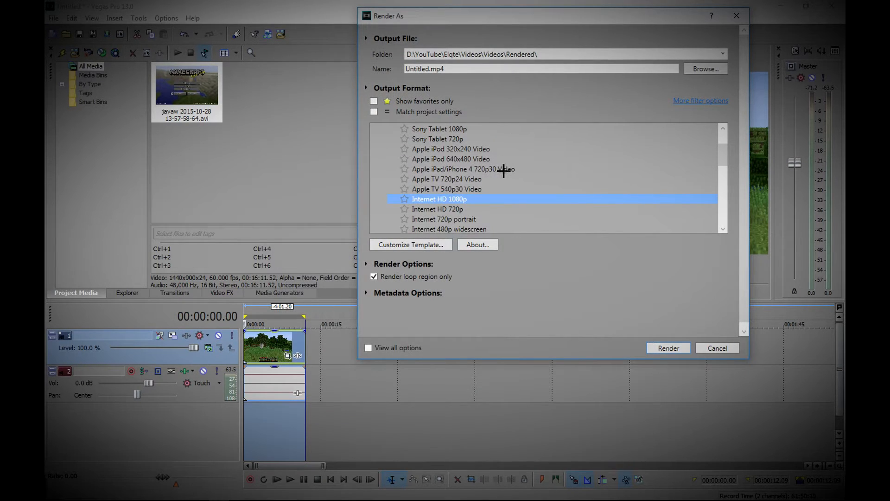
pyautogui.click(405, 201)
pyautogui.click(374, 101)
pyautogui.click(448, 136)
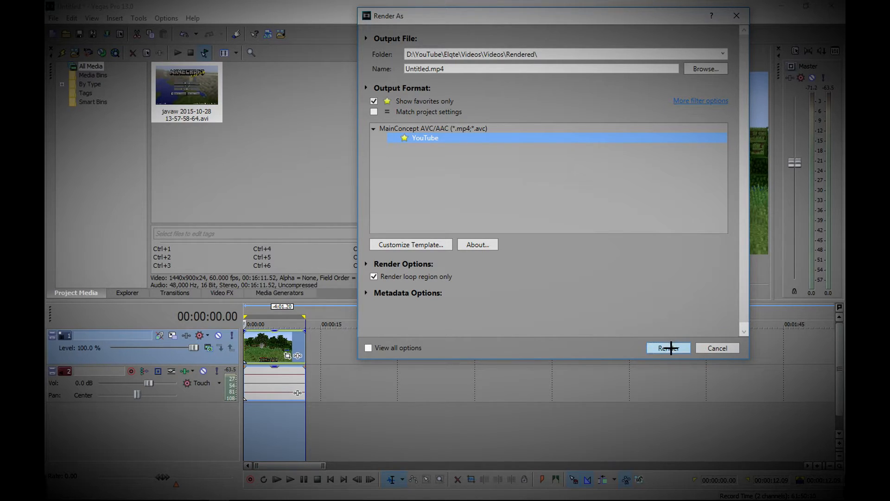
# - Start rendering with the YouTube template and agree to overwrite the existing Untitled.mp4
pyautogui.click(671, 347)
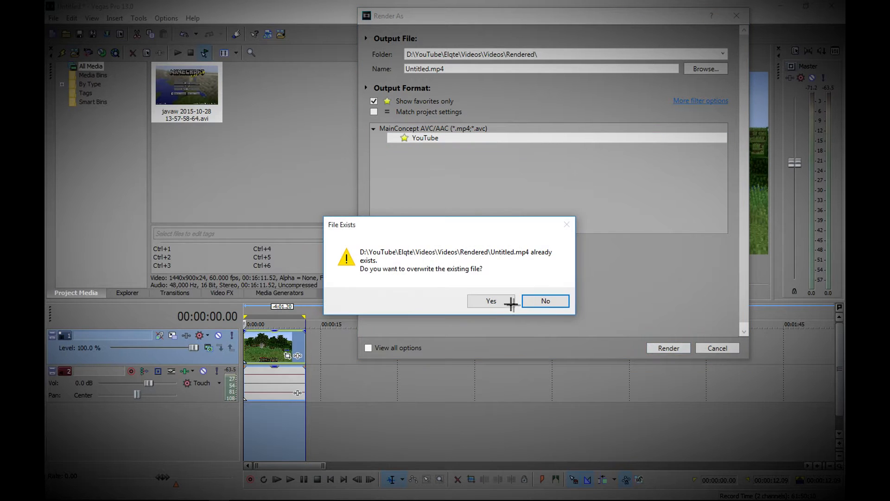
pyautogui.click(529, 305)
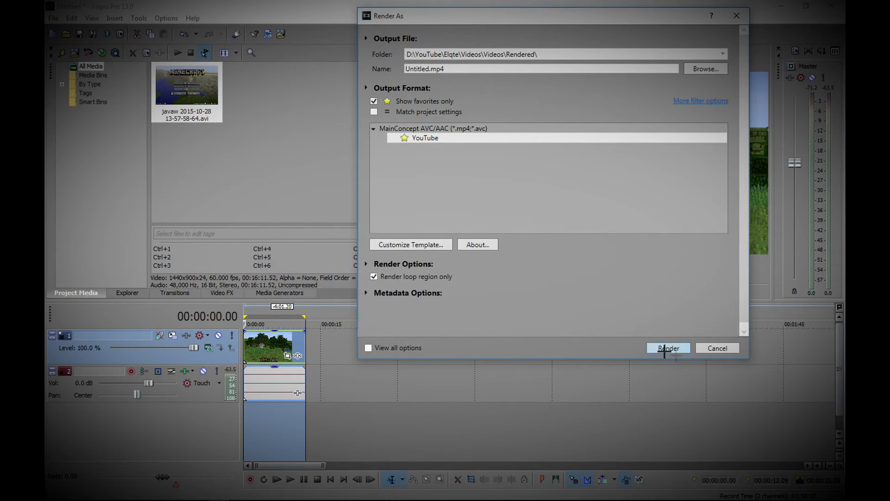
pyautogui.click(666, 347)
pyautogui.click(491, 300)
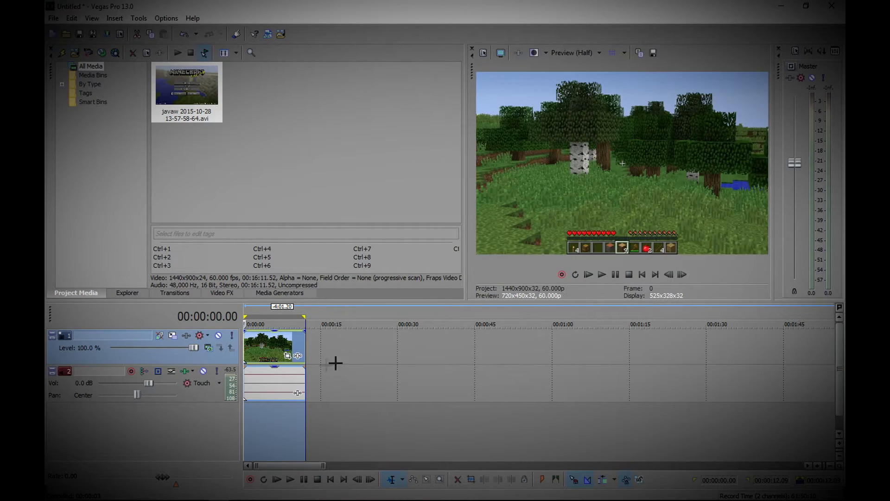
# - Open the Minecraft video event's properties and turn off Maintain aspect ratio
pyautogui.rightClick(257, 341)
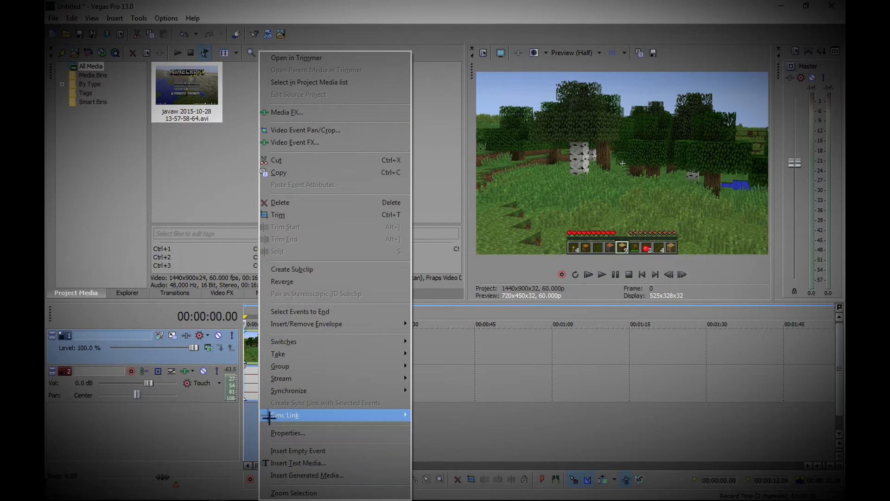
pyautogui.click(246, 367)
pyautogui.rightClick(257, 348)
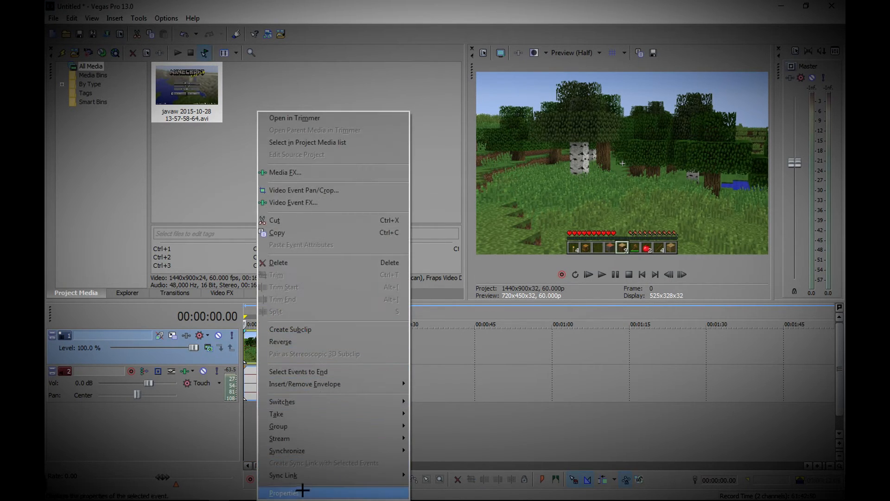
pyautogui.click(299, 492)
pyautogui.click(388, 155)
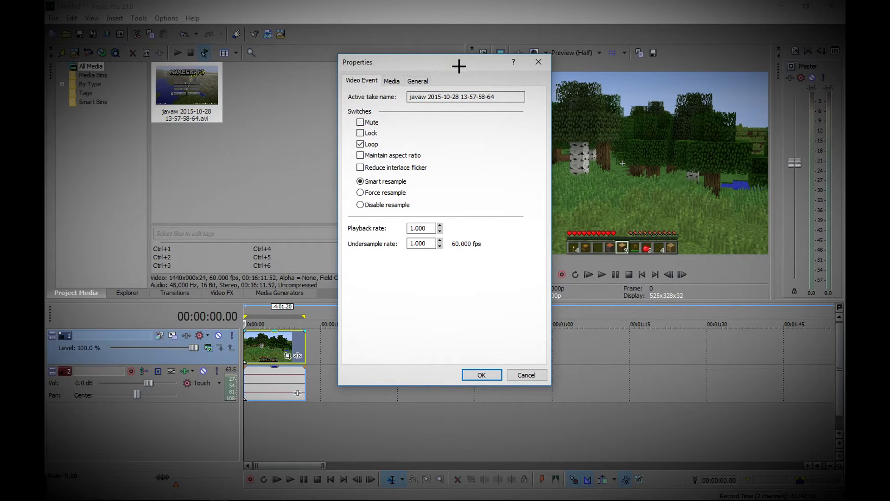
pyautogui.moveTo(460, 65); pyautogui.dragTo(345, 63)
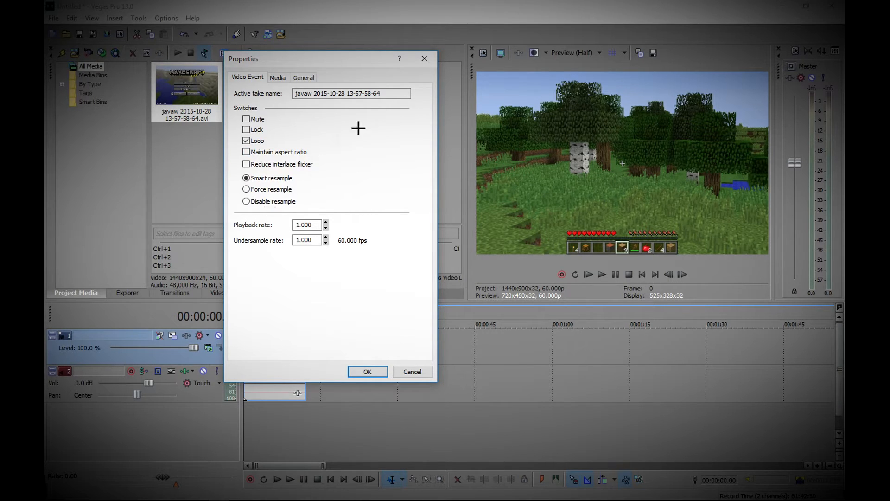
# - Choose Disable resample for the video event, look at its general file properties and apply the settings
pyautogui.click(277, 202)
pyautogui.moveTo(317, 225)
pyautogui.mouseDown()
pyautogui.moveTo(304, 235)
pyautogui.moveTo(318, 241)
pyautogui.mouseUp()
pyautogui.click(304, 77)
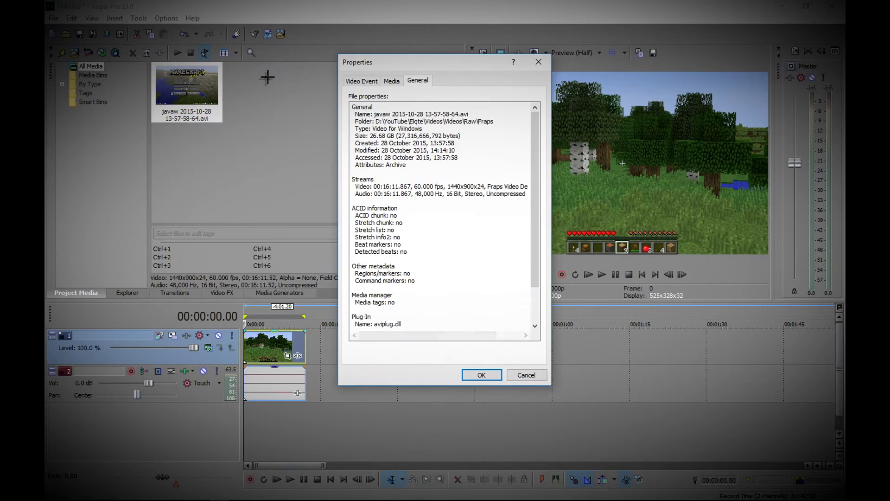
pyautogui.click(361, 80)
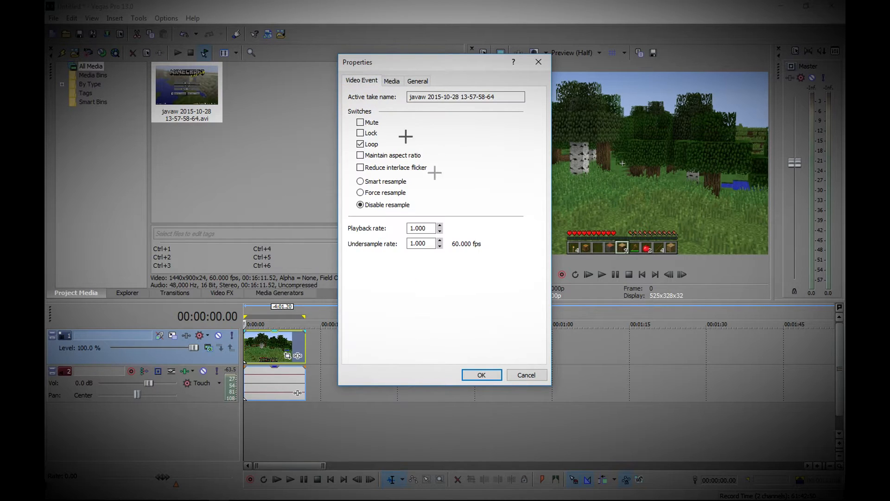
pyautogui.click(483, 375)
# - Render the project as Untitled.mp4 with the YouTube template and Render loop region only turned off
pyautogui.click(53, 18)
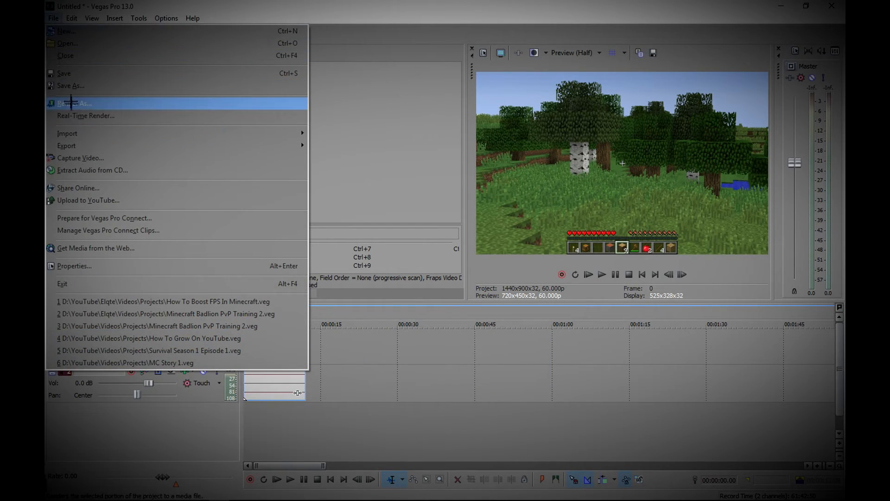
pyautogui.click(70, 103)
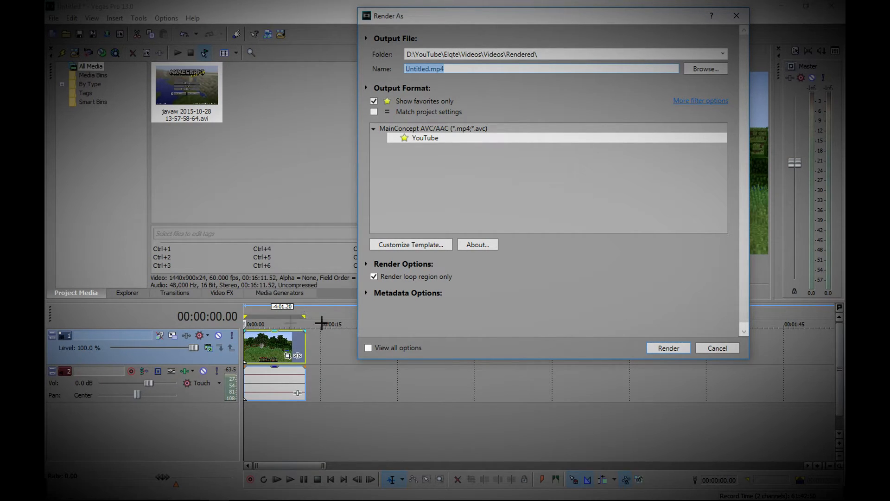
pyautogui.click(424, 278)
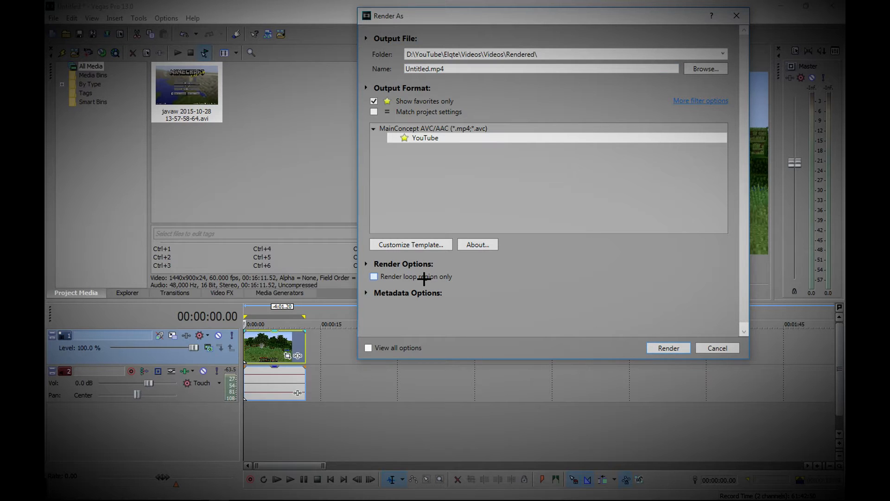
pyautogui.click(678, 348)
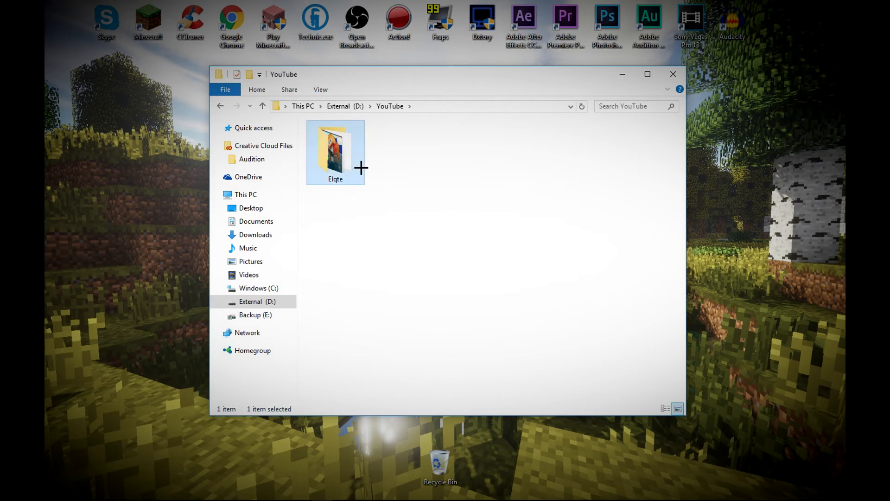
# - Go to the Elqte\Videos\Videos\Rendered folder in File Explorer and play the rendered Untitled.mp4
pyautogui.doubleClick(360, 167)
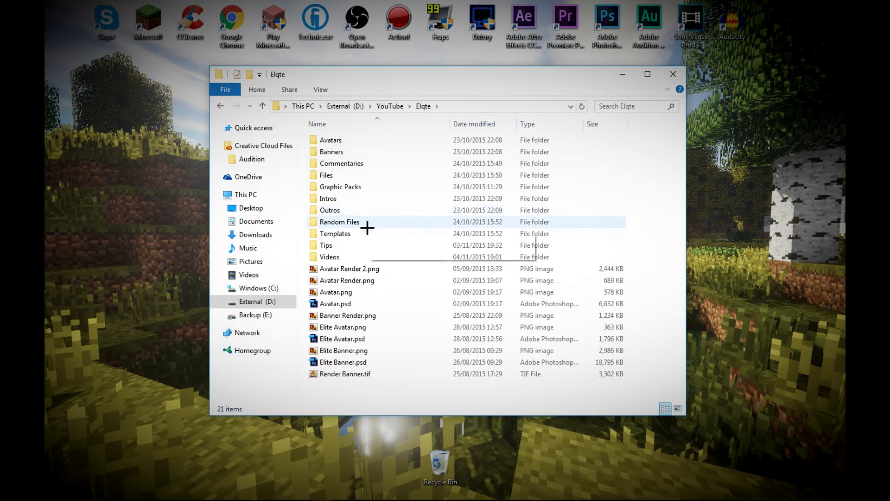
pyautogui.doubleClick(354, 256)
pyautogui.doubleClick(354, 208)
pyautogui.click(351, 155)
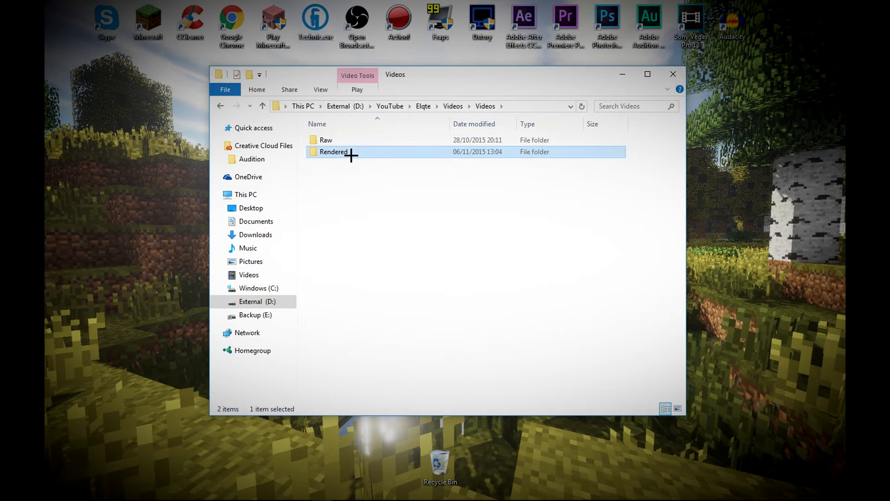
pyautogui.doubleClick(351, 155)
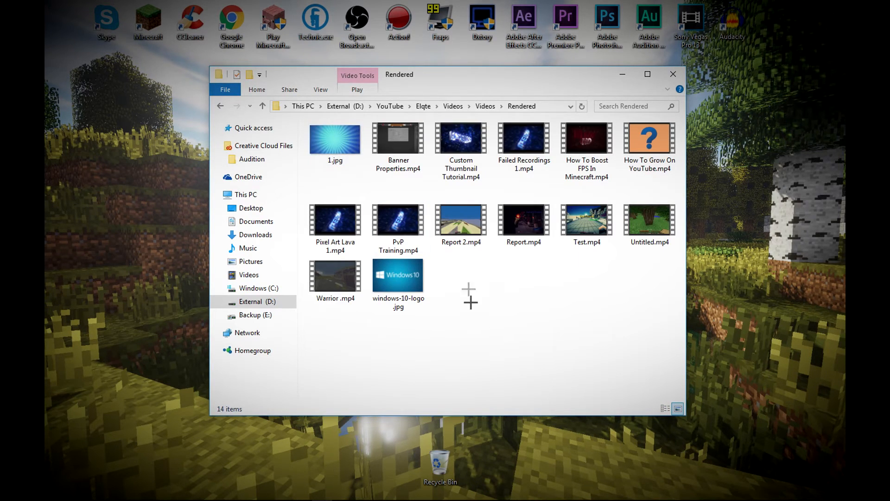
pyautogui.doubleClick(671, 220)
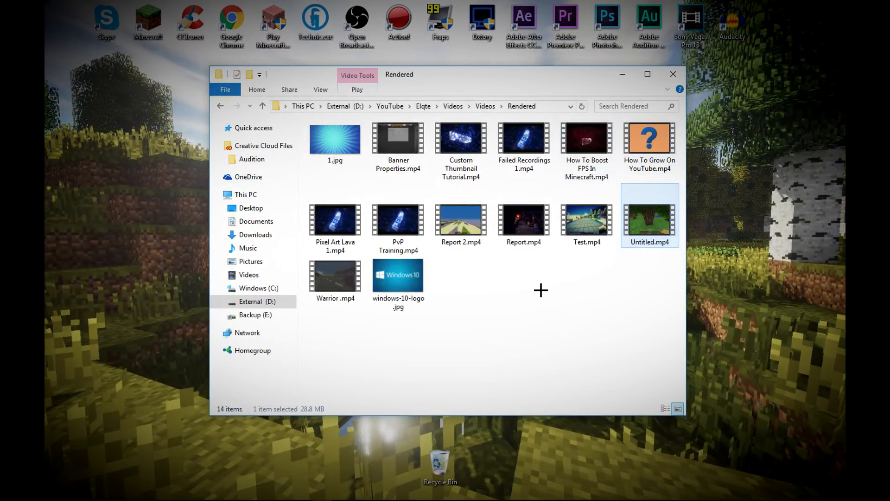
# - Clear the file selection and close the Rendered folder window
pyautogui.moveTo(541, 290); pyautogui.dragTo(491, 325)
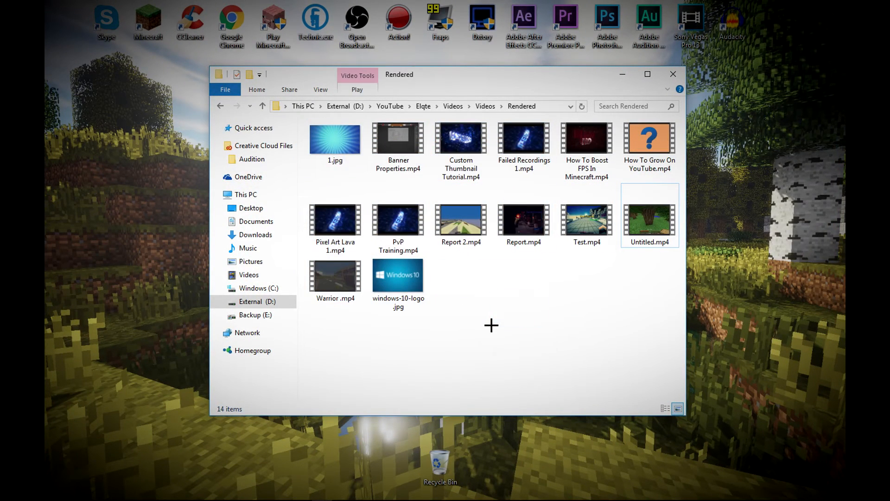
pyautogui.moveTo(323, 321); pyautogui.dragTo(659, 139)
pyautogui.click(592, 320)
pyautogui.click(673, 74)
pyautogui.moveTo(295, 188); pyautogui.dragTo(593, 395)
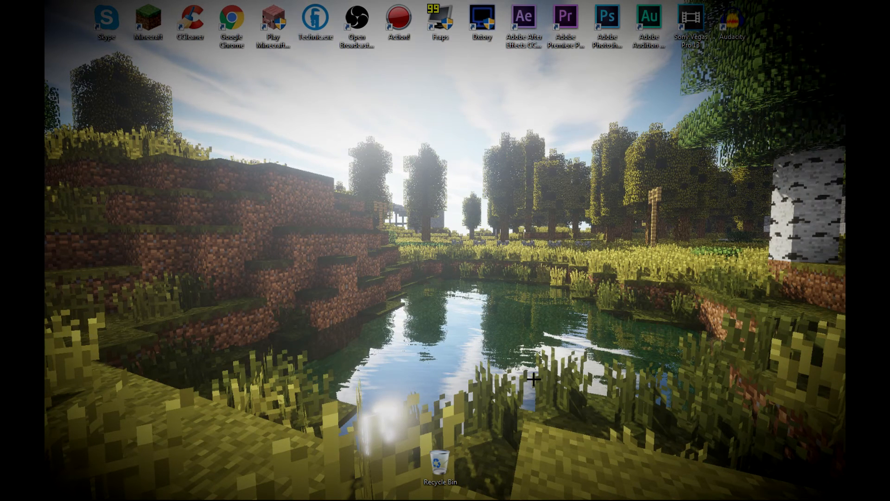
pyautogui.moveTo(334, 499)
pyautogui.moveTo(376, 408); pyautogui.dragTo(173, 386)
pyautogui.moveTo(202, 358); pyautogui.dragTo(403, 388)
pyautogui.moveTo(403, 388); pyautogui.dragTo(707, 59)
pyautogui.moveTo(708, 58); pyautogui.dragTo(366, 368)
pyautogui.moveTo(366, 367); pyautogui.dragTo(669, 113)
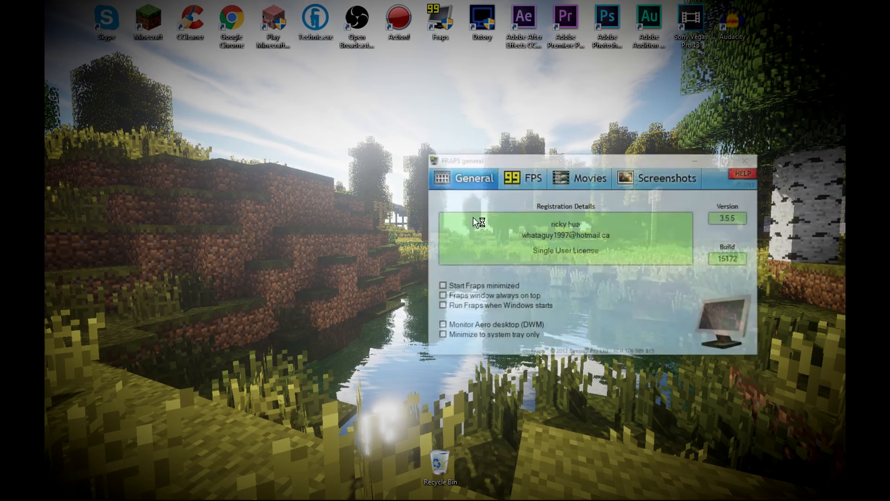
# - Review the FPS, movie capture and screenshot settings in Fraps, including the video capture hotkey, and close Fraps
pyautogui.click(528, 177)
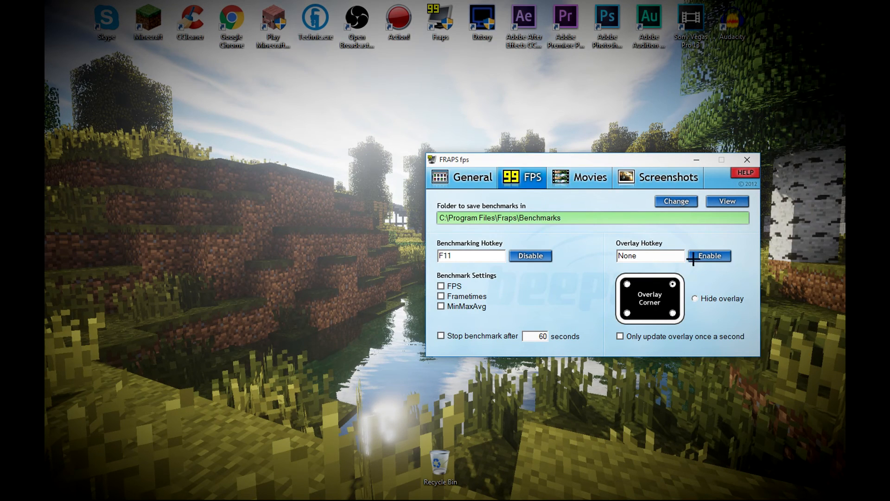
pyautogui.click(586, 177)
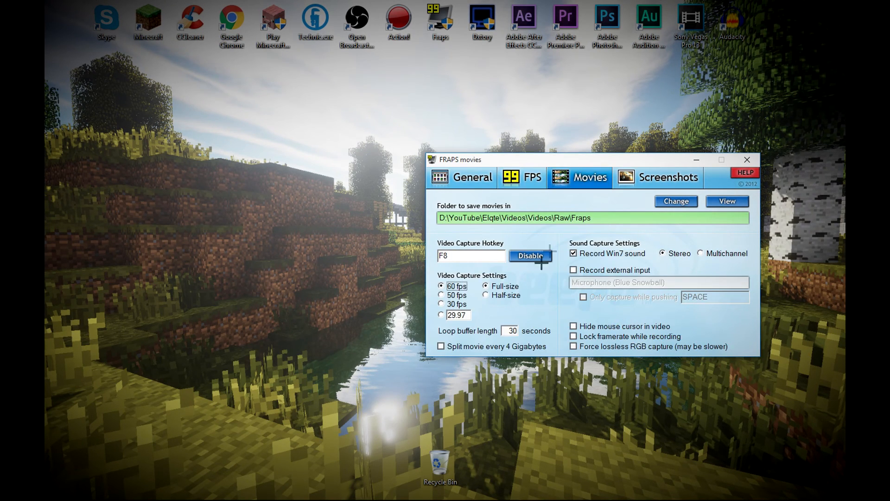
pyautogui.click(454, 256)
pyautogui.click(637, 177)
pyautogui.click(592, 177)
pyautogui.click(747, 160)
pyautogui.click(496, 295)
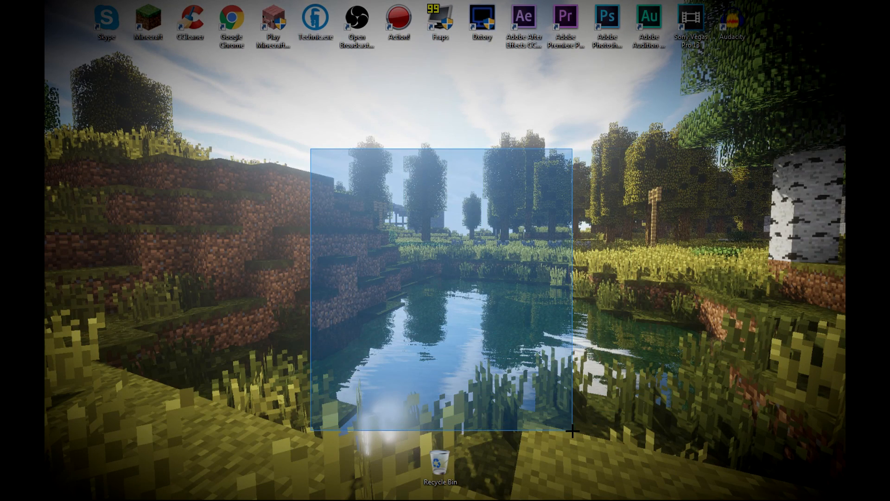
pyautogui.moveTo(430, 243); pyautogui.dragTo(577, 407)
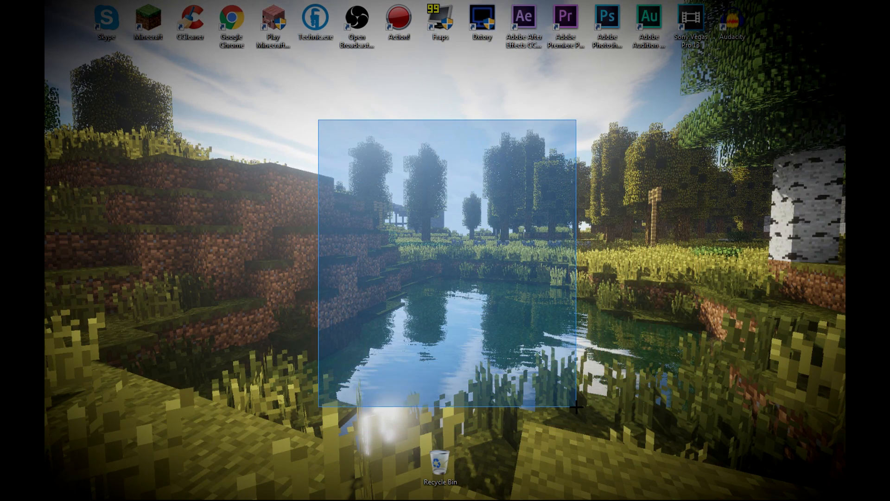